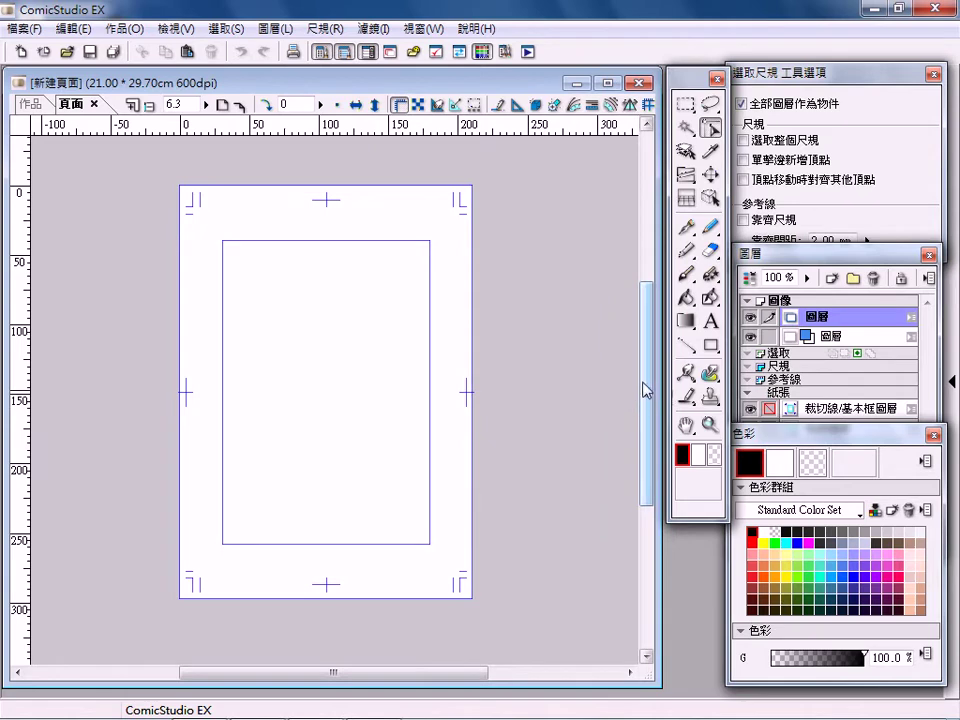
- Place a 6點對稱 six-point symmetry ruler centred on the A4 page
click(316, 34)
mouse_move(400, 308)
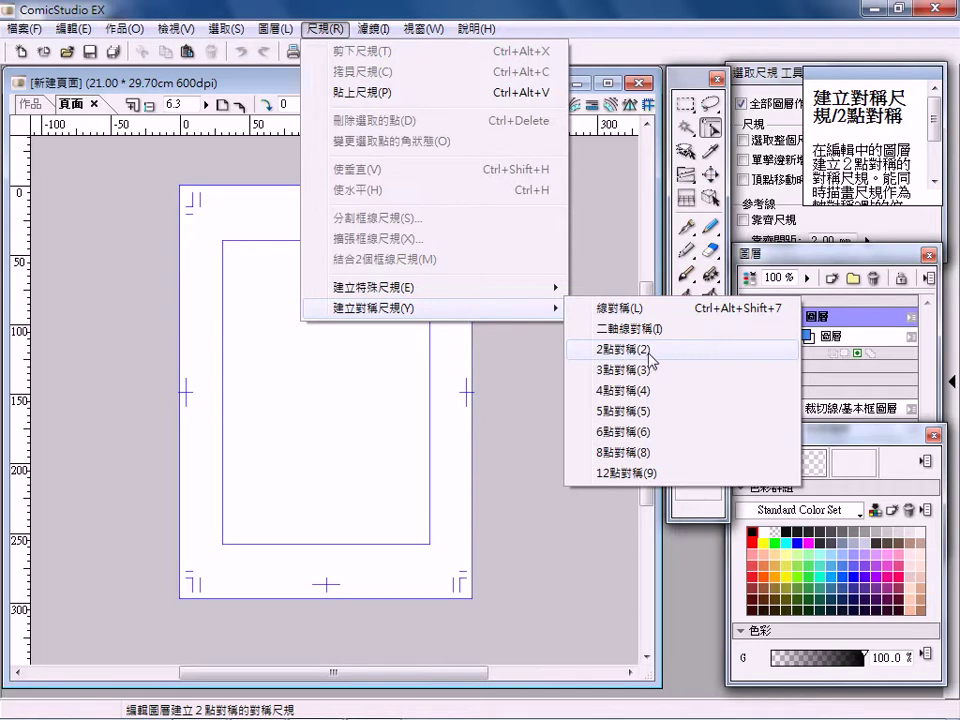
click(617, 432)
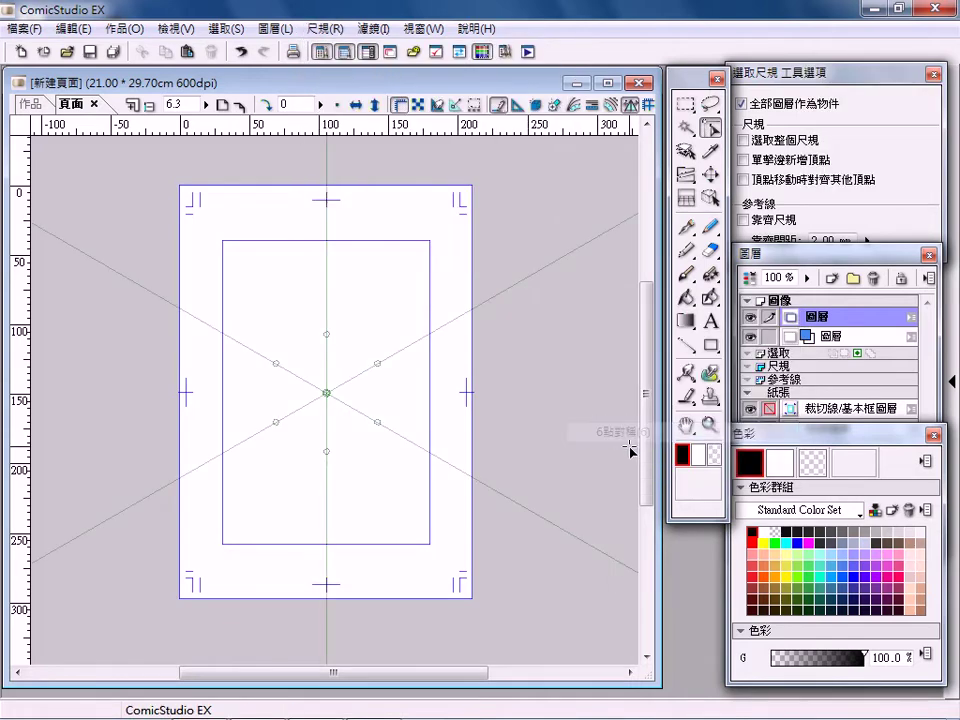
click(709, 425)
- Ink the mirrored top bow's left and right wings with the G-pen
click(418, 446)
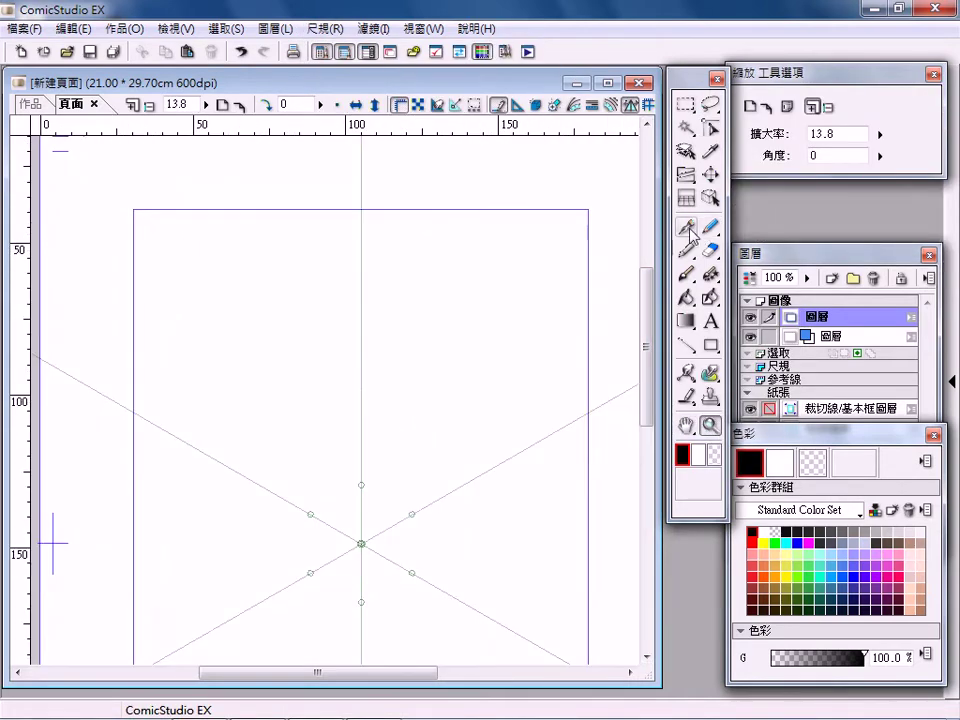
click(686, 227)
mouse_move(248, 240)
mouse_down()
mouse_move(279, 236)
mouse_move(232, 227)
mouse_move(252, 214)
mouse_move(266, 238)
mouse_move(247, 247)
mouse_move(292, 203)
mouse_move(232, 234)
mouse_move(270, 254)
mouse_move(283, 282)
mouse_move(302, 226)
mouse_up()
mouse_move(354, 204)
mouse_down()
mouse_move(292, 254)
mouse_move(281, 205)
mouse_move(300, 210)
mouse_move(312, 266)
mouse_move(273, 264)
mouse_move(281, 248)
mouse_up()
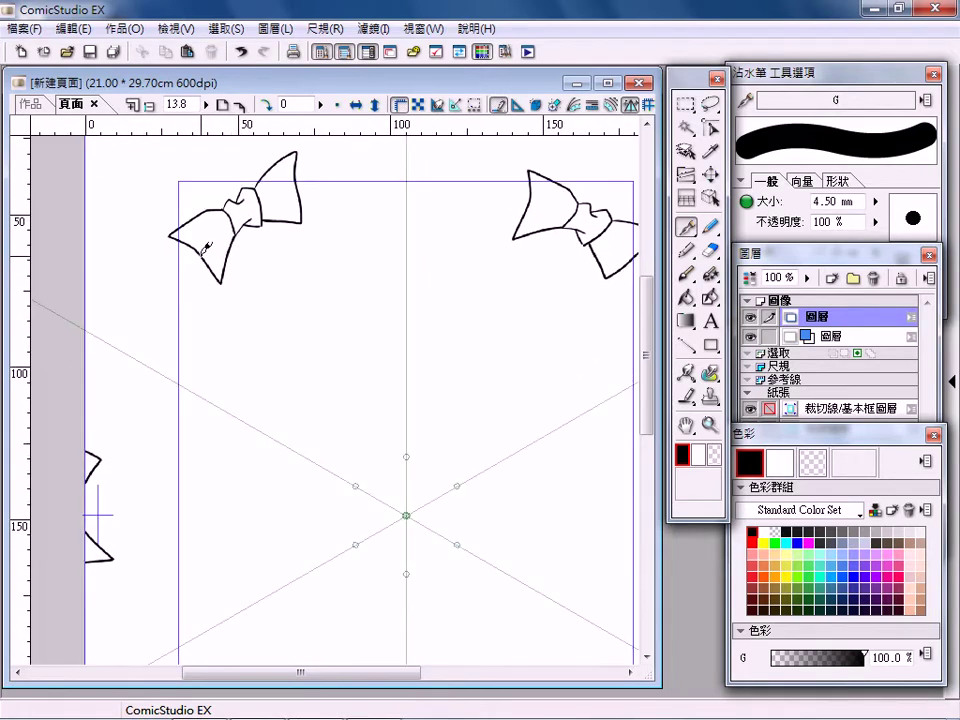
mouse_move(201, 259)
mouse_down()
mouse_move(189, 300)
mouse_move(250, 316)
mouse_move(237, 232)
mouse_up()
drag(351, 238, 304, 254)
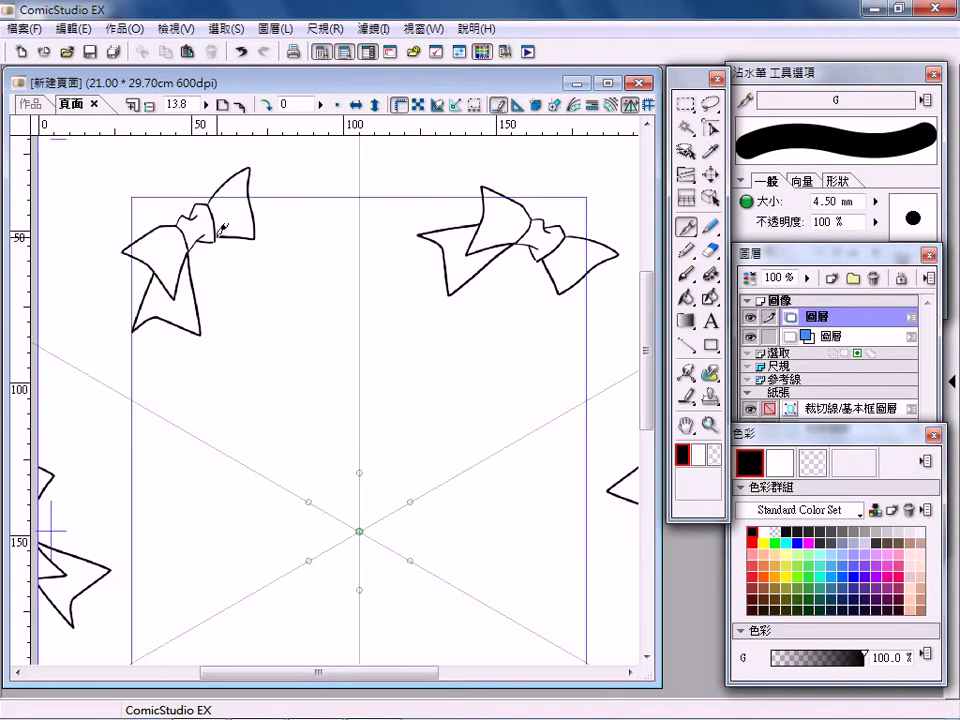
mouse_move(222, 229)
mouse_down()
mouse_move(242, 272)
mouse_move(286, 253)
mouse_up()
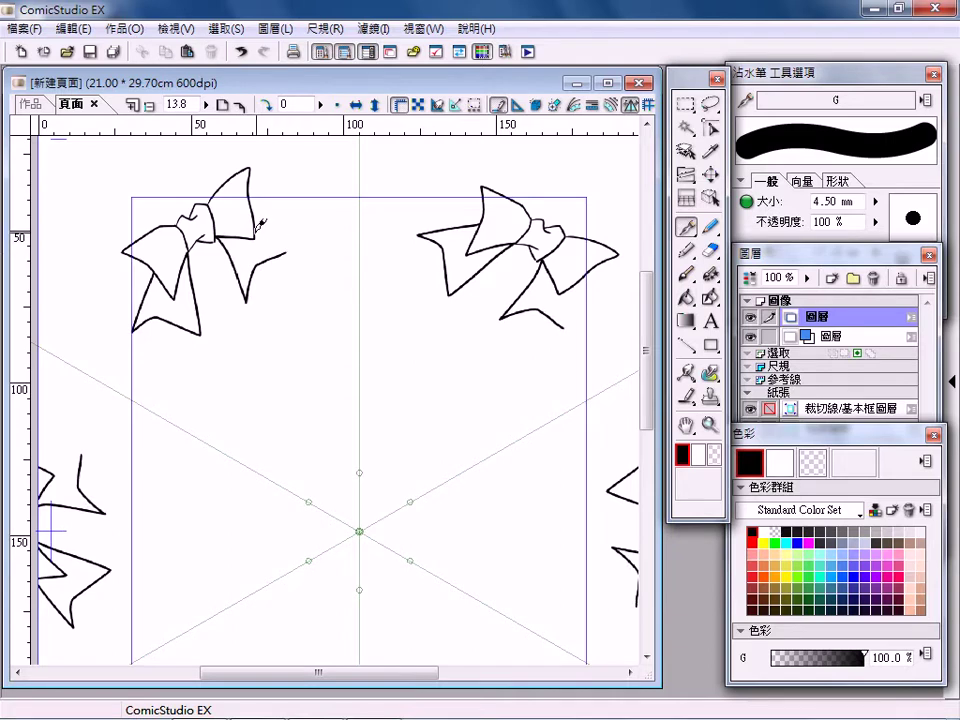
- Draw wavy ribbons down from the top-left bow and across the top between bows
drag(210, 294, 342, 197)
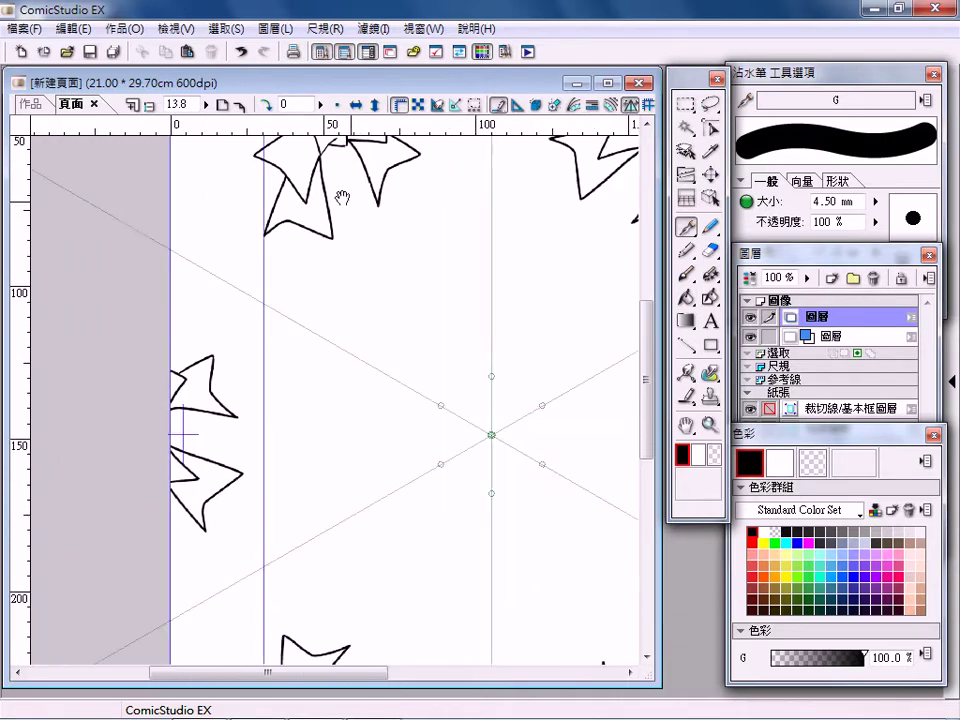
mouse_move(279, 156)
mouse_down()
mouse_move(237, 225)
mouse_move(195, 347)
mouse_move(214, 334)
mouse_move(233, 358)
mouse_move(283, 207)
mouse_up()
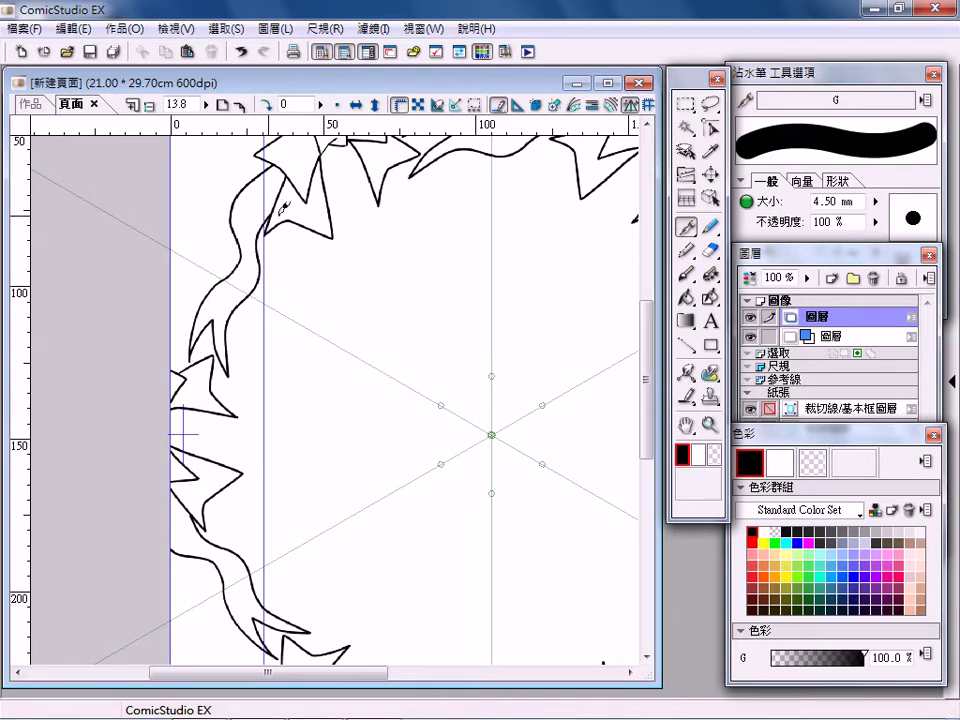
drag(328, 422, 255, 501)
drag(369, 296, 324, 326)
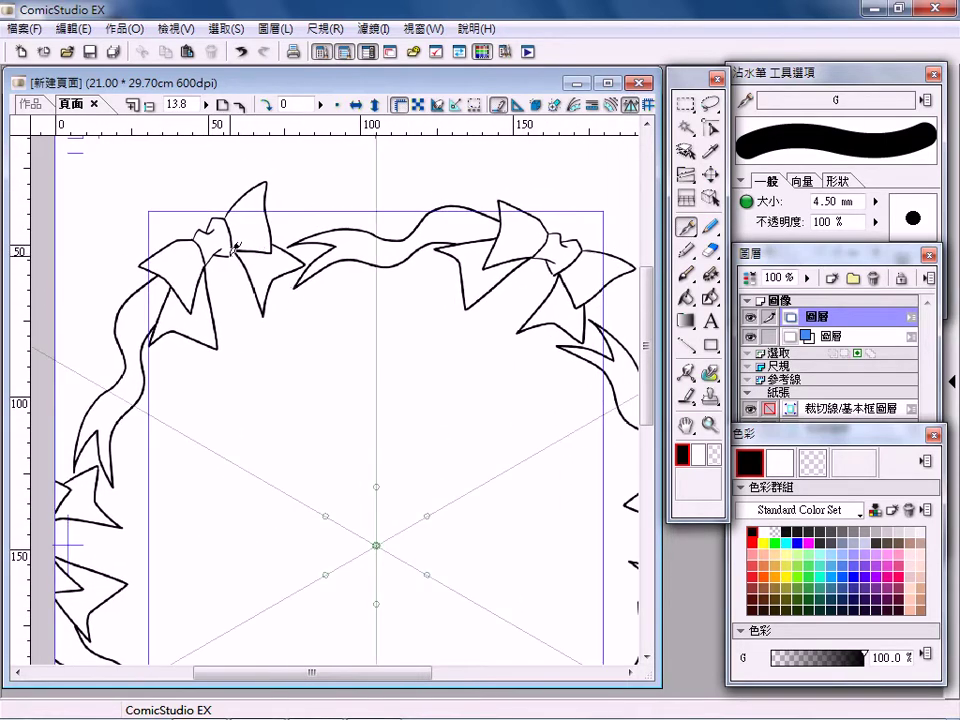
mouse_move(278, 218)
mouse_down()
mouse_move(255, 232)
mouse_move(289, 212)
mouse_move(332, 210)
mouse_move(349, 234)
mouse_up()
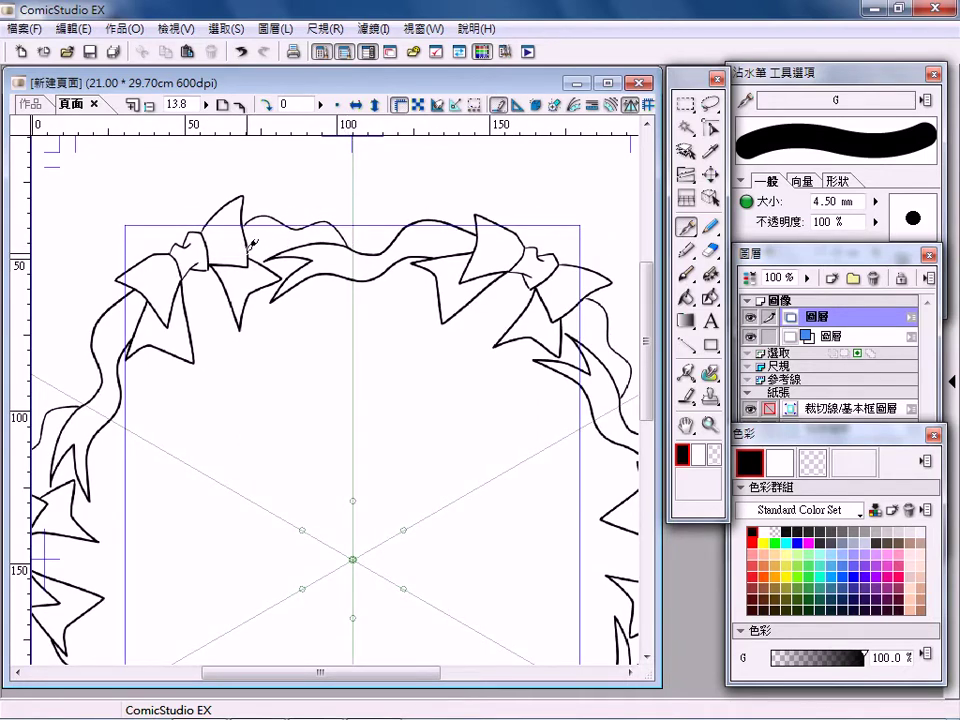
drag(265, 237, 342, 228)
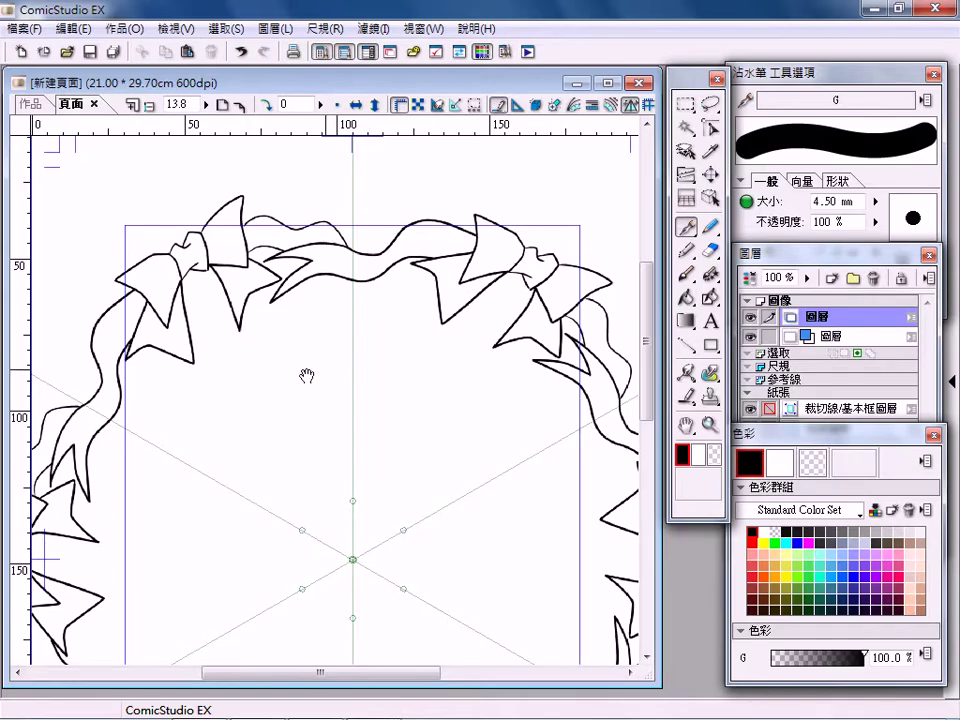
mouse_move(300, 343)
mouse_down()
mouse_move(328, 332)
mouse_move(315, 216)
mouse_up()
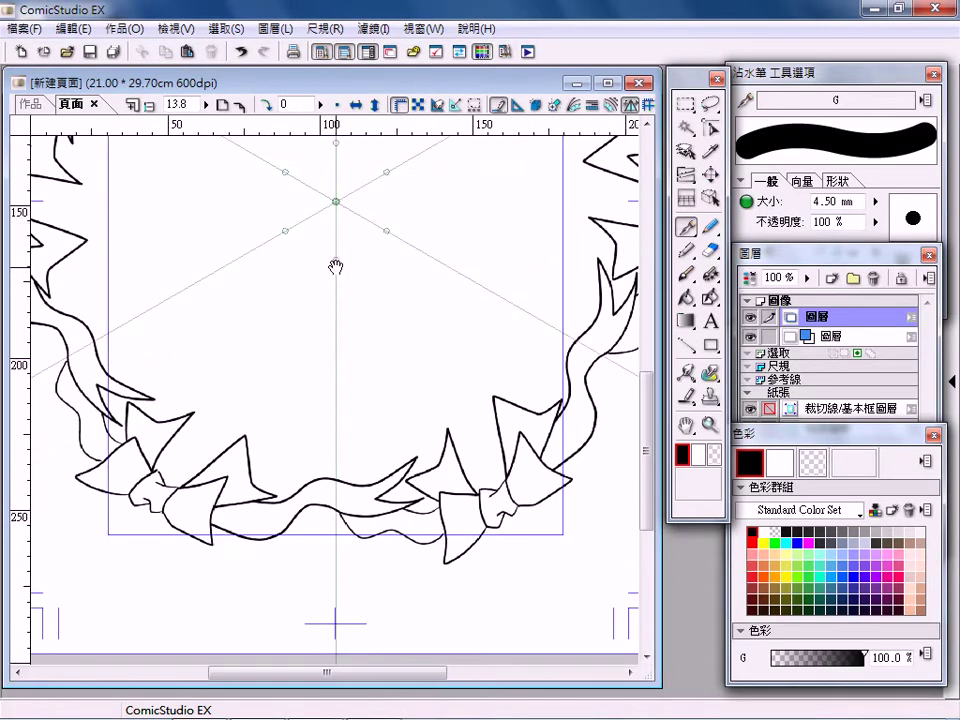
- Zoom in close on the top-left bow's knot, ready to ink
click(150, 106)
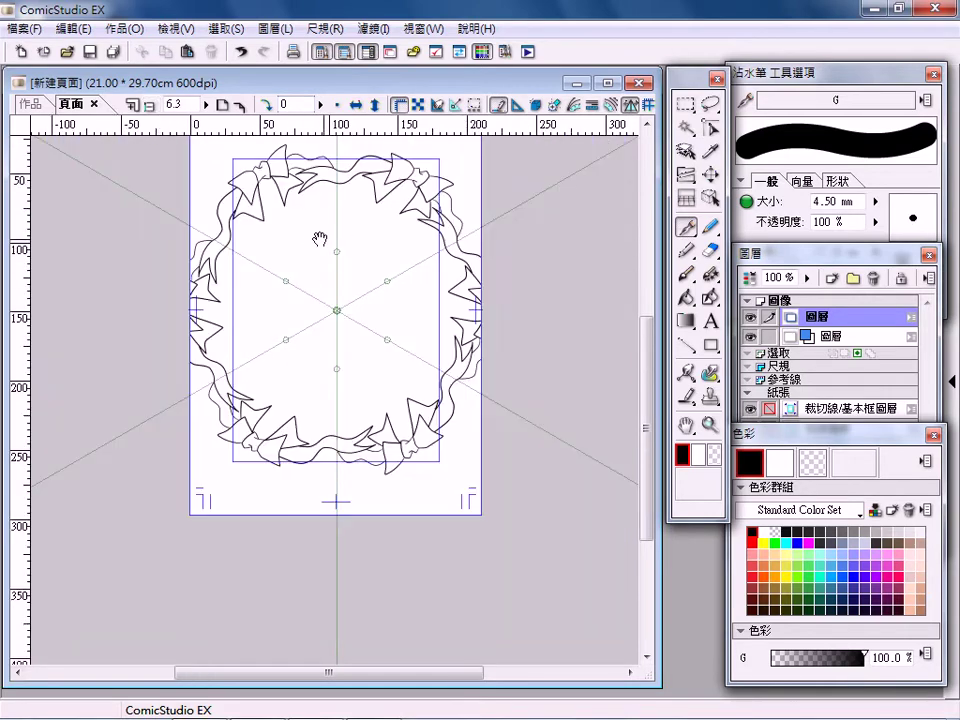
drag(318, 238, 346, 317)
click(710, 424)
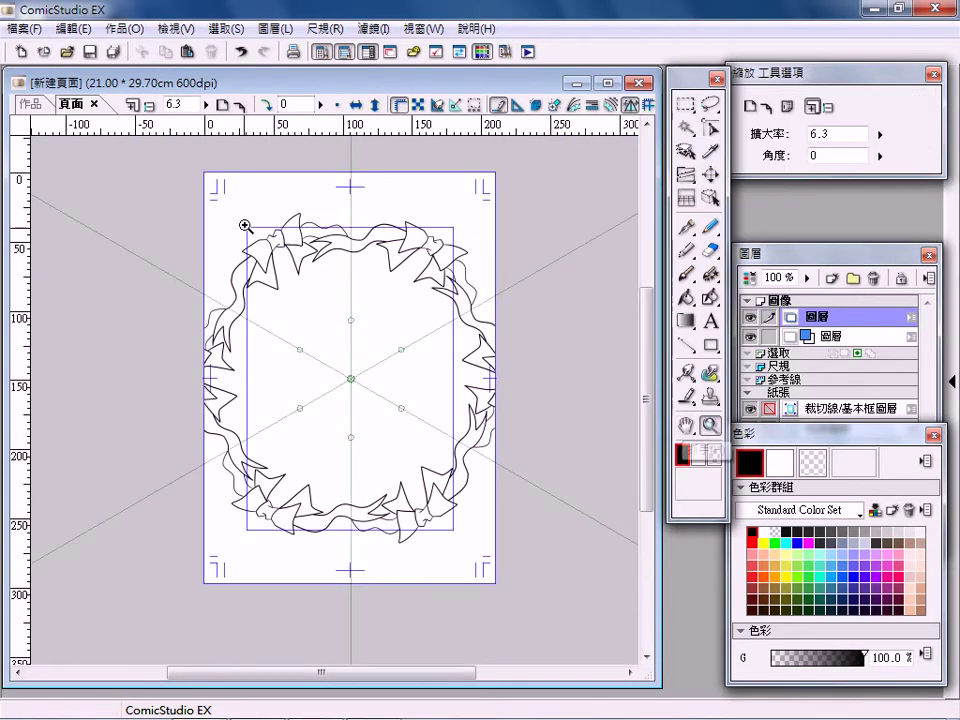
drag(246, 223, 369, 317)
drag(289, 289, 330, 240)
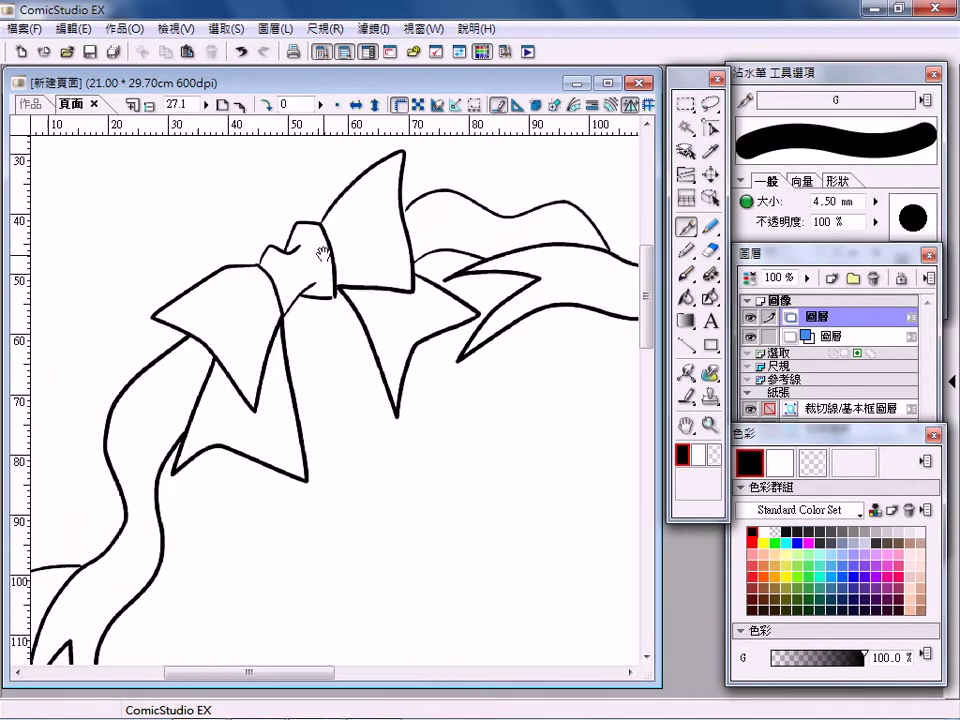
drag(124, 184, 251, 349)
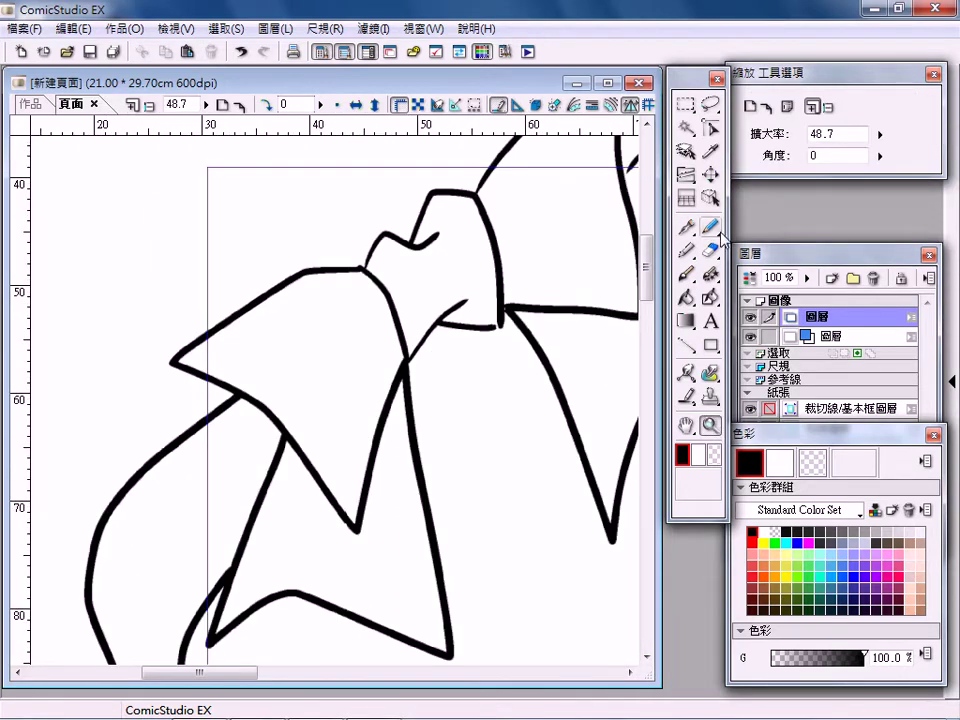
key(p)
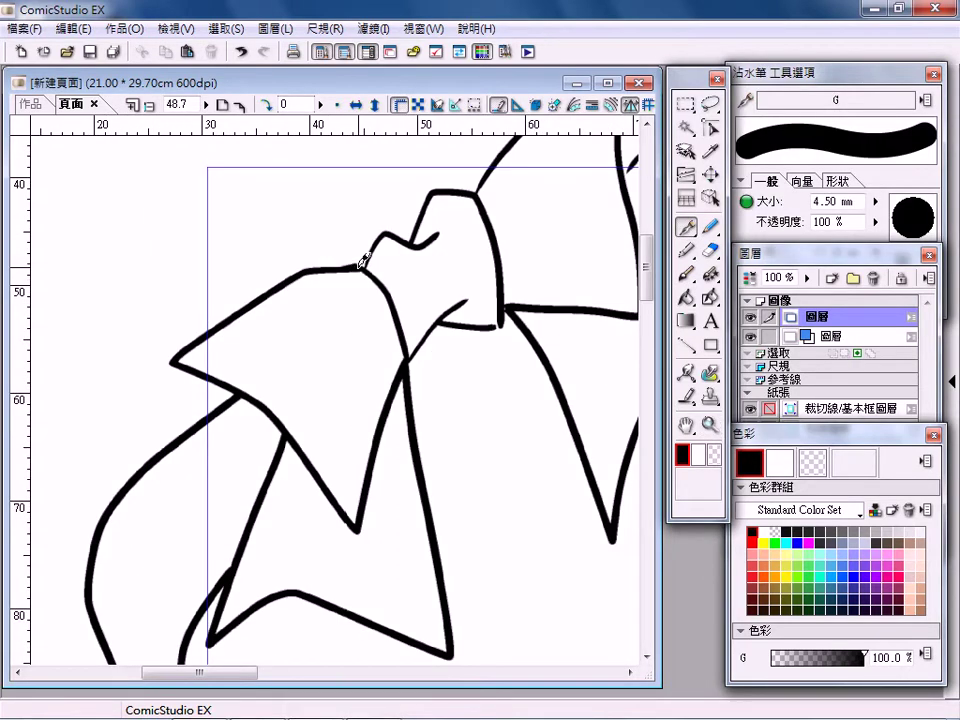
- Add thin fold lines beside the bow knot, inside it, and in its flaps
drag(400, 240, 309, 190)
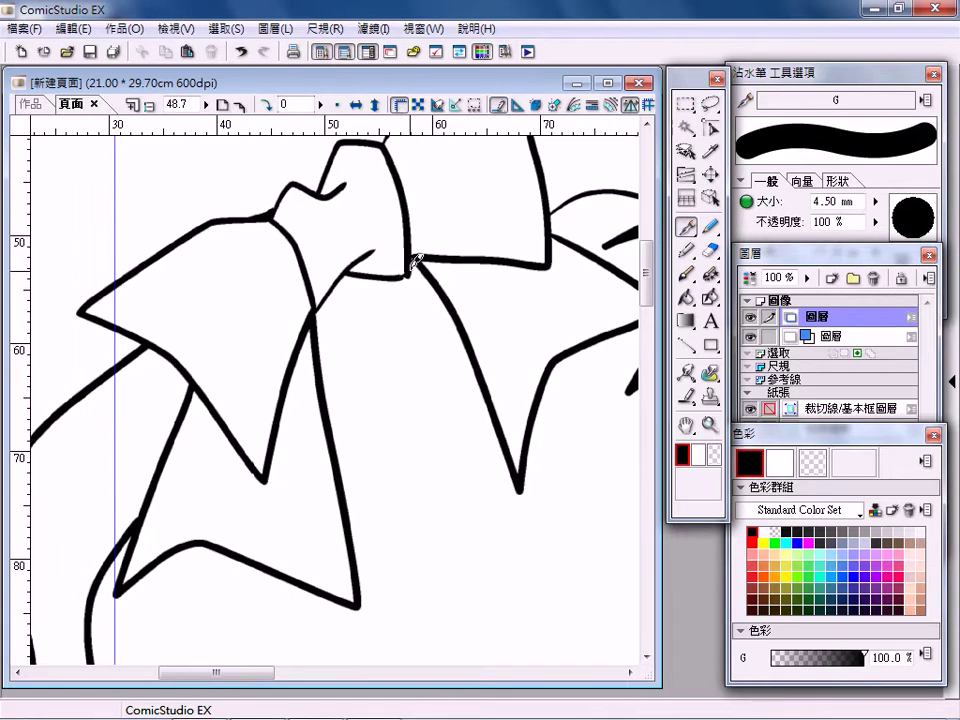
drag(347, 332, 459, 337)
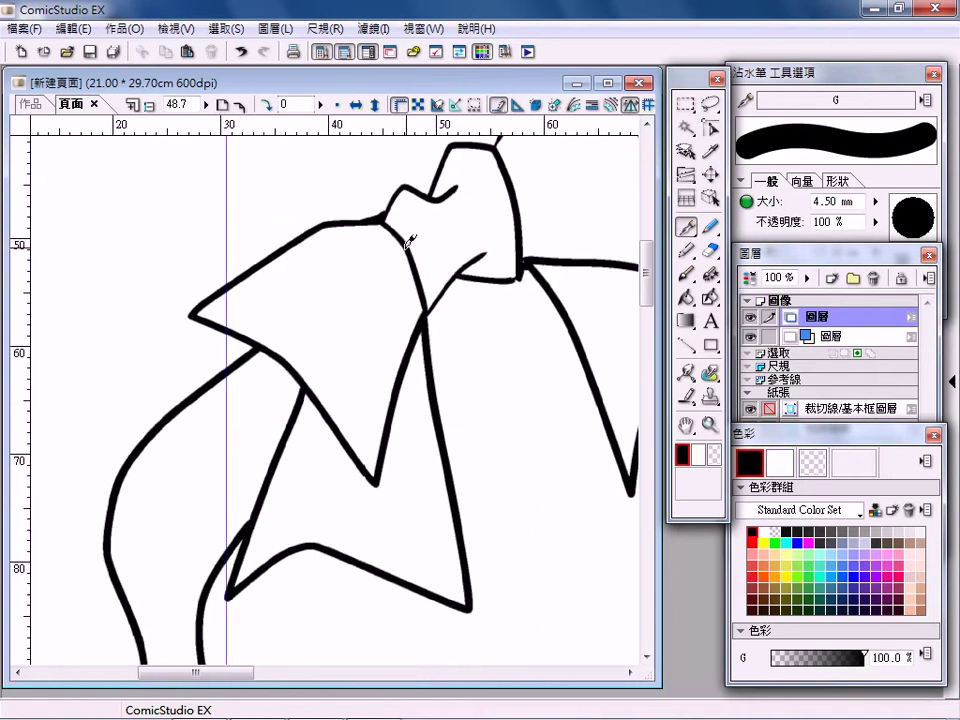
mouse_move(407, 240)
mouse_down()
mouse_move(375, 272)
mouse_move(324, 276)
mouse_up()
drag(399, 281, 374, 339)
drag(454, 381, 376, 294)
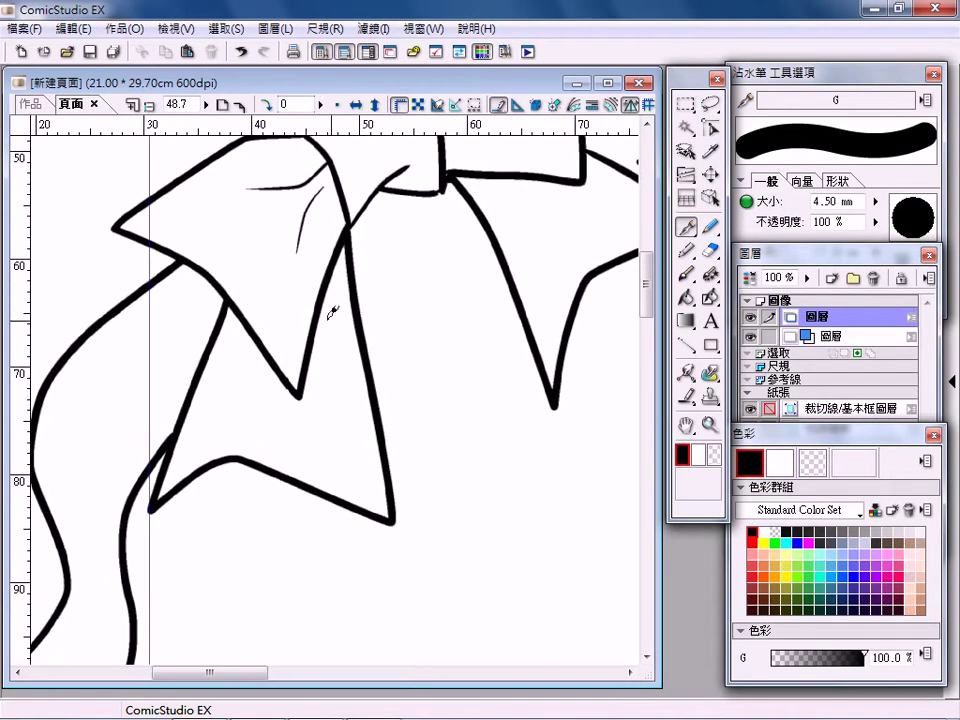
drag(320, 314, 349, 427)
drag(212, 414, 260, 347)
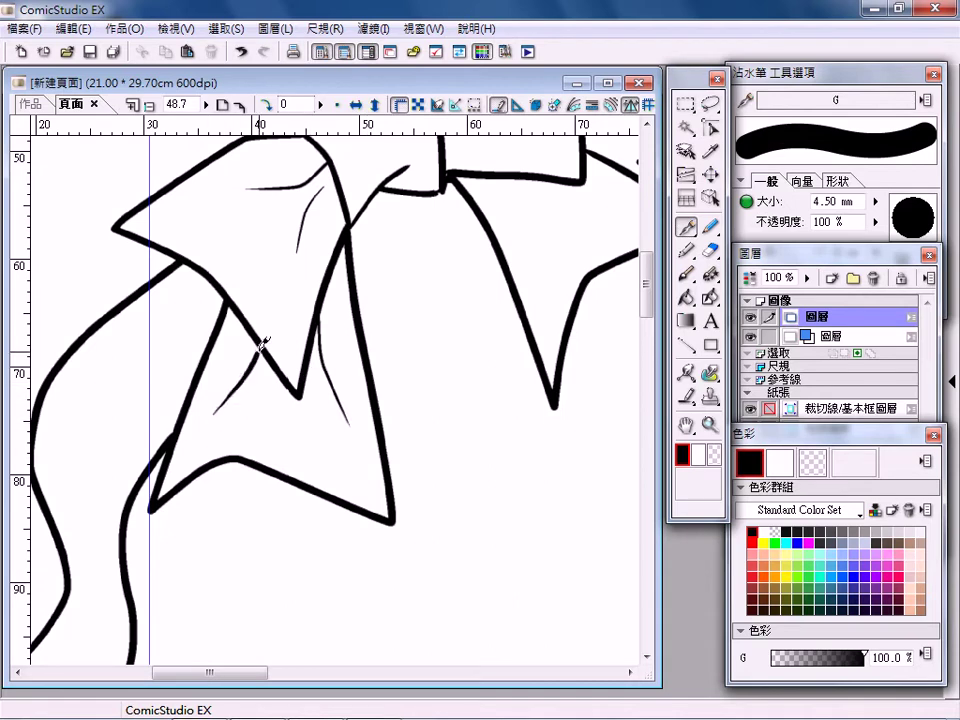
- Add thin fold lines inside the bow's right wing
drag(472, 244, 286, 495)
drag(248, 348, 333, 295)
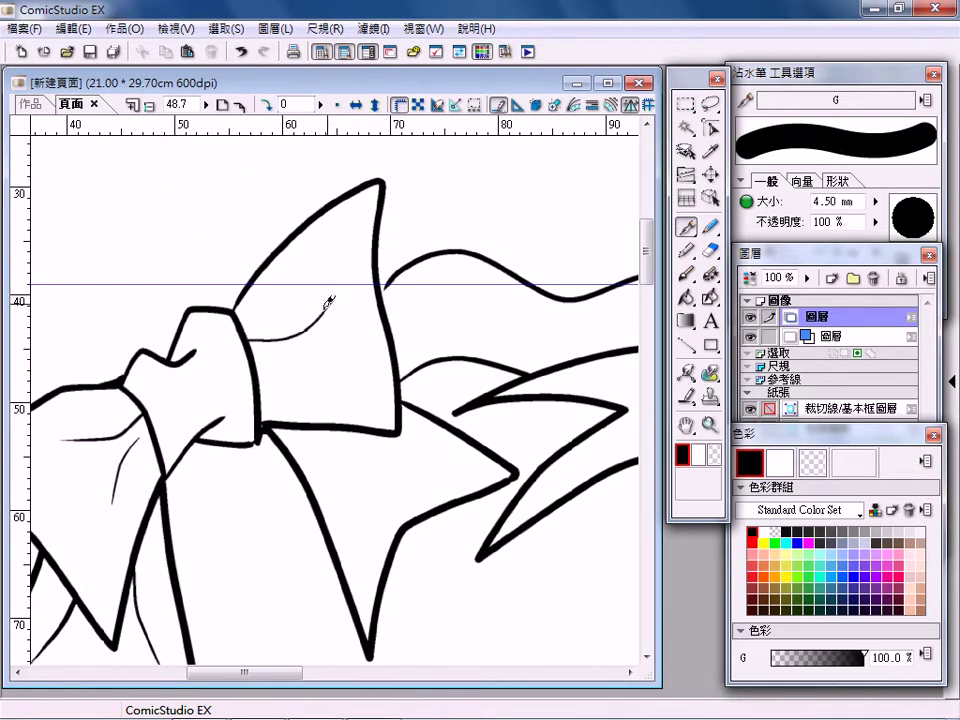
drag(250, 345, 325, 374)
mouse_move(327, 435)
mouse_down()
mouse_move(285, 348)
mouse_move(412, 380)
mouse_up()
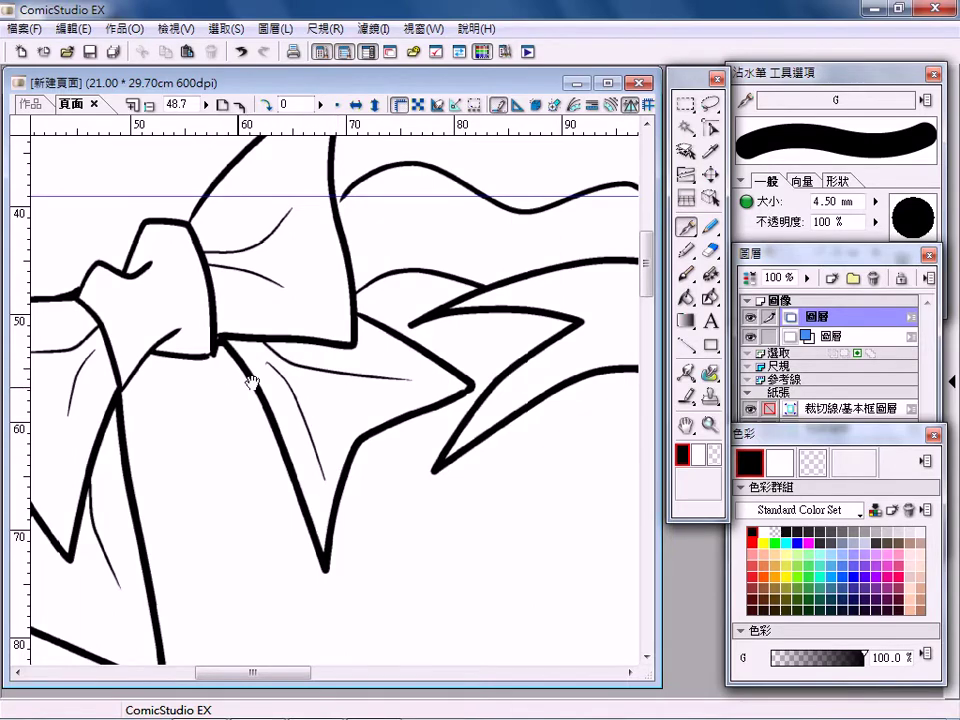
- Thicken the lower-left flap's outline where it meets the ribbon
drag(173, 333, 381, 383)
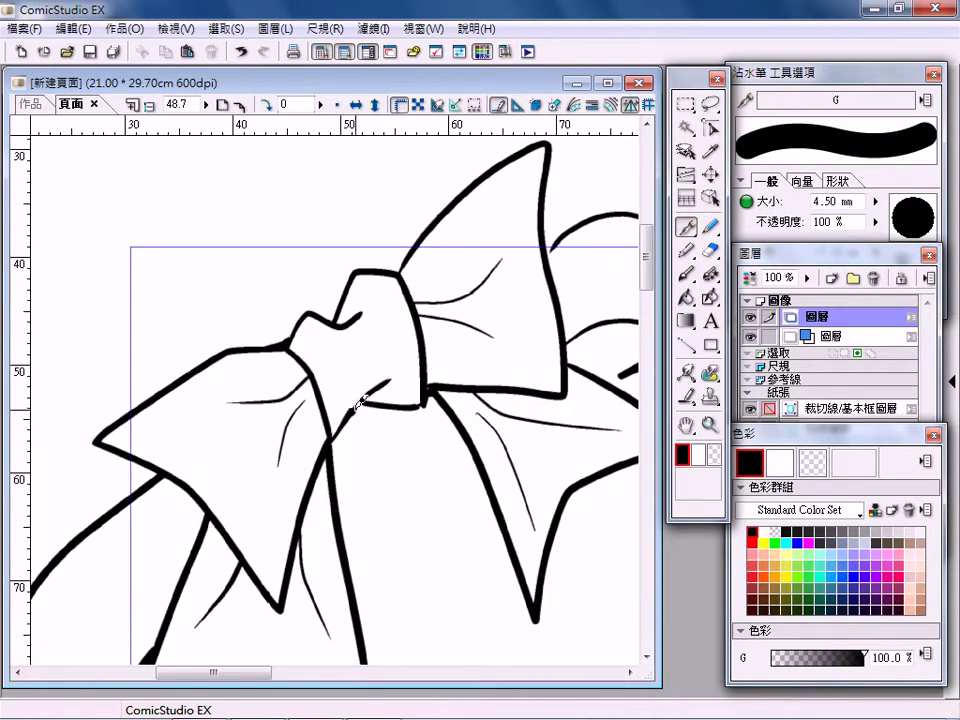
drag(395, 428, 550, 203)
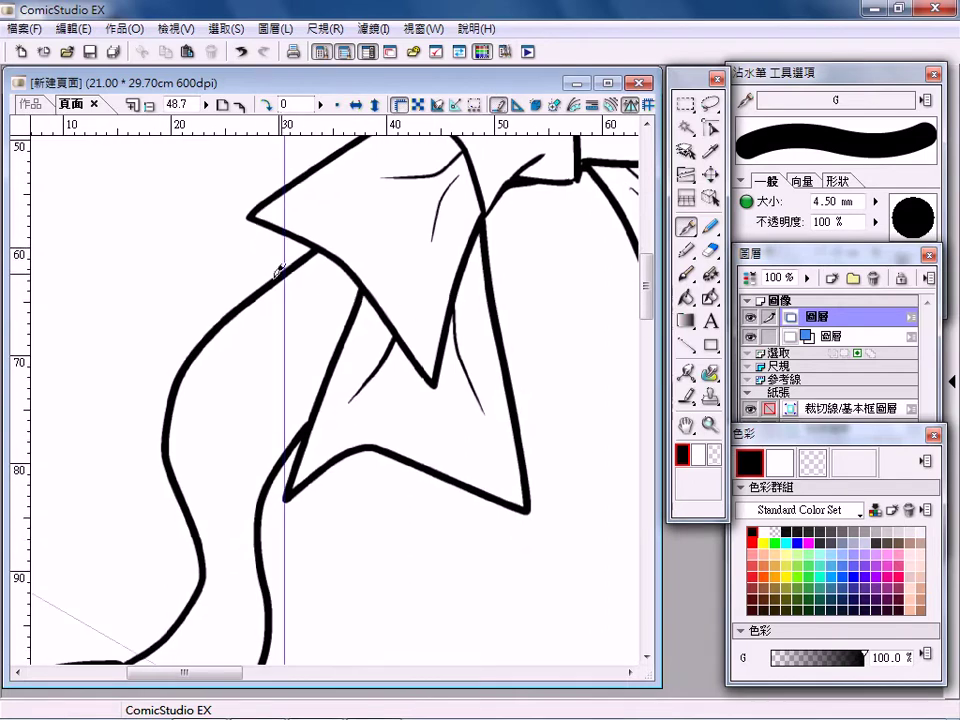
drag(314, 252, 363, 285)
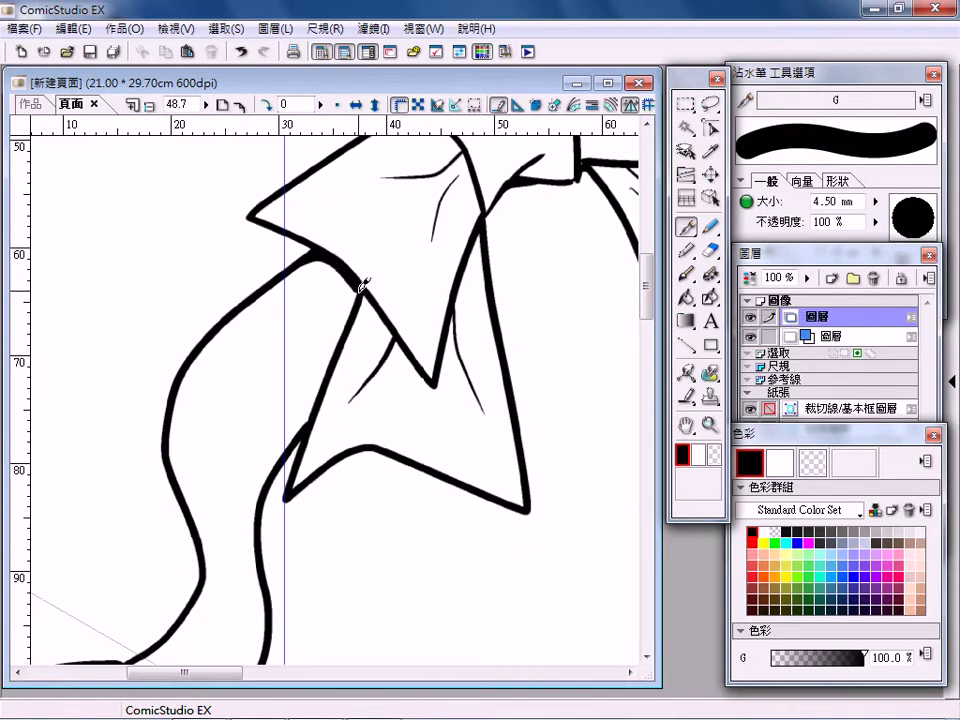
drag(317, 516, 394, 246)
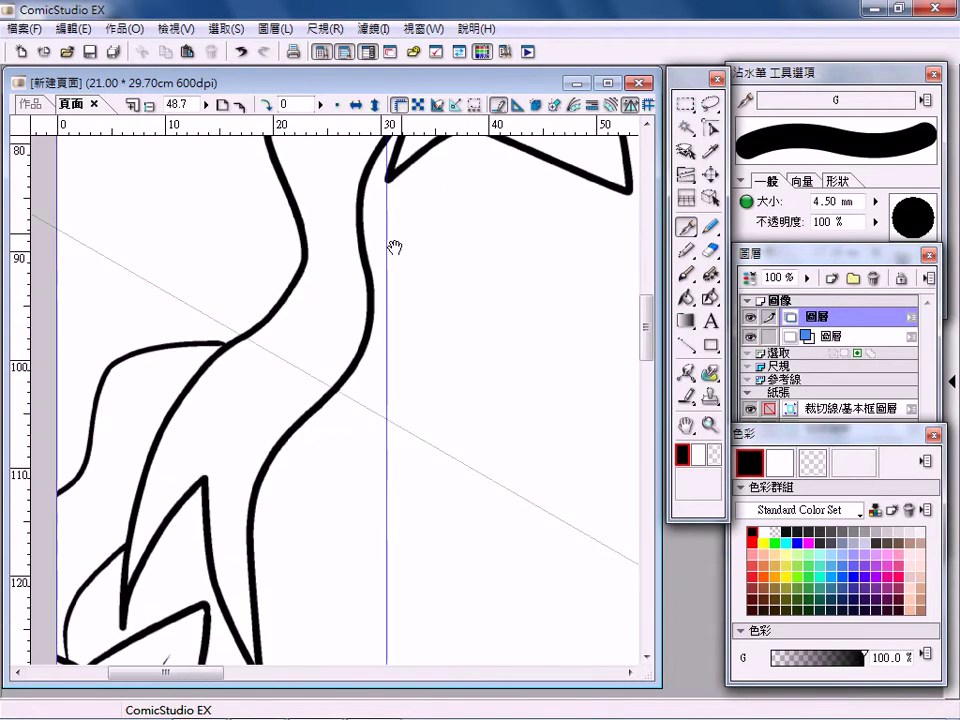
drag(304, 387, 434, 337)
mouse_move(322, 432)
mouse_down()
mouse_move(249, 336)
mouse_move(311, 379)
mouse_move(268, 621)
mouse_move(333, 558)
mouse_move(372, 330)
mouse_move(326, 270)
mouse_move(332, 250)
mouse_move(214, 296)
mouse_move(240, 275)
mouse_move(207, 272)
mouse_move(235, 324)
mouse_up()
- Draw an inner ribbon line and thin streamers trailing from the bow and leaf tip
click(150, 105)
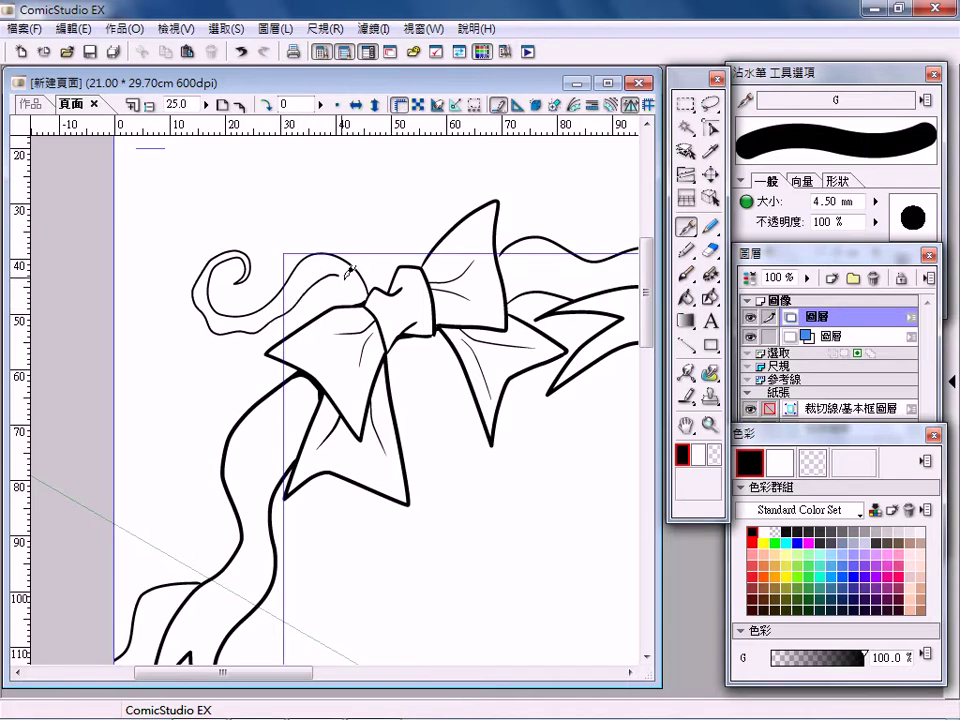
mouse_move(376, 258)
mouse_down()
mouse_move(239, 366)
mouse_move(227, 328)
mouse_move(343, 229)
mouse_move(388, 256)
mouse_up()
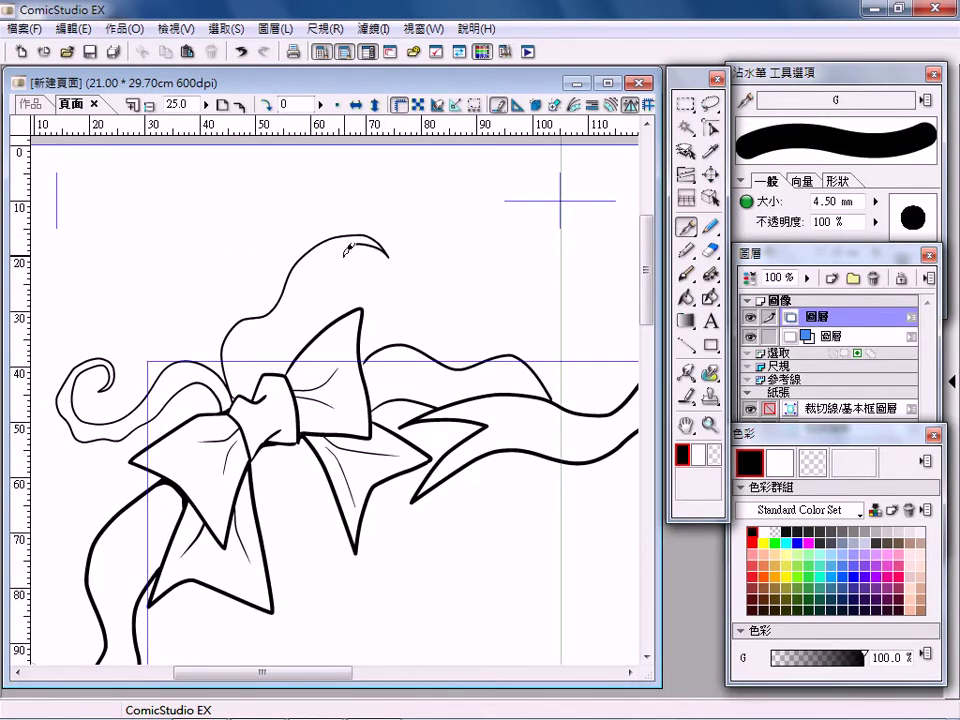
mouse_move(304, 266)
mouse_down()
mouse_move(254, 373)
mouse_move(294, 345)
mouse_move(331, 232)
mouse_move(381, 326)
mouse_move(304, 482)
mouse_move(306, 501)
mouse_up()
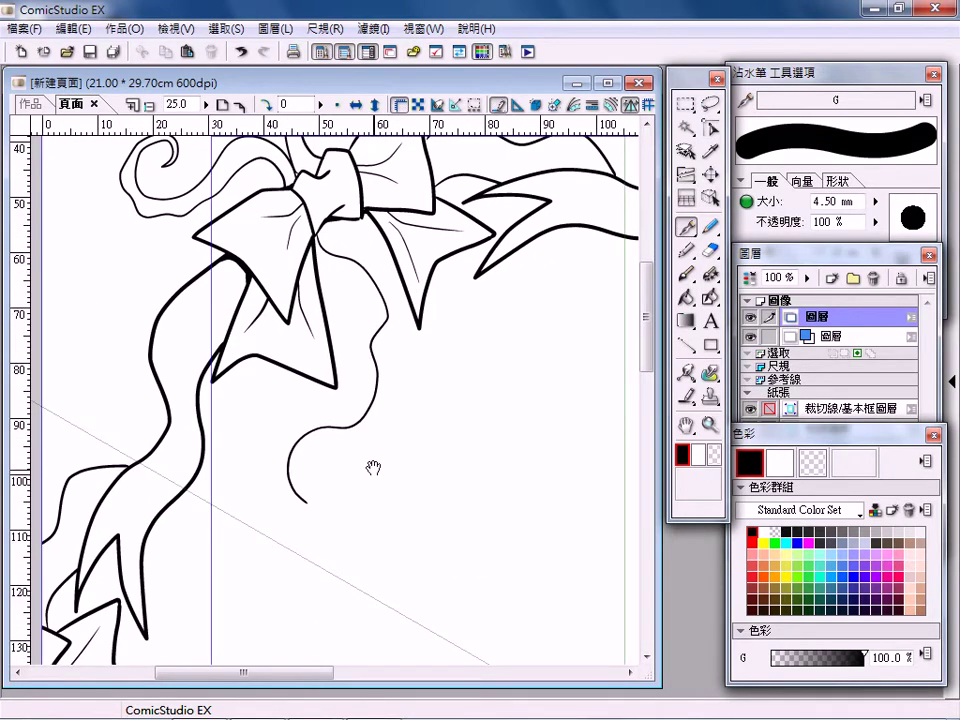
mouse_move(373, 468)
mouse_down()
mouse_move(428, 203)
mouse_move(343, 476)
mouse_up()
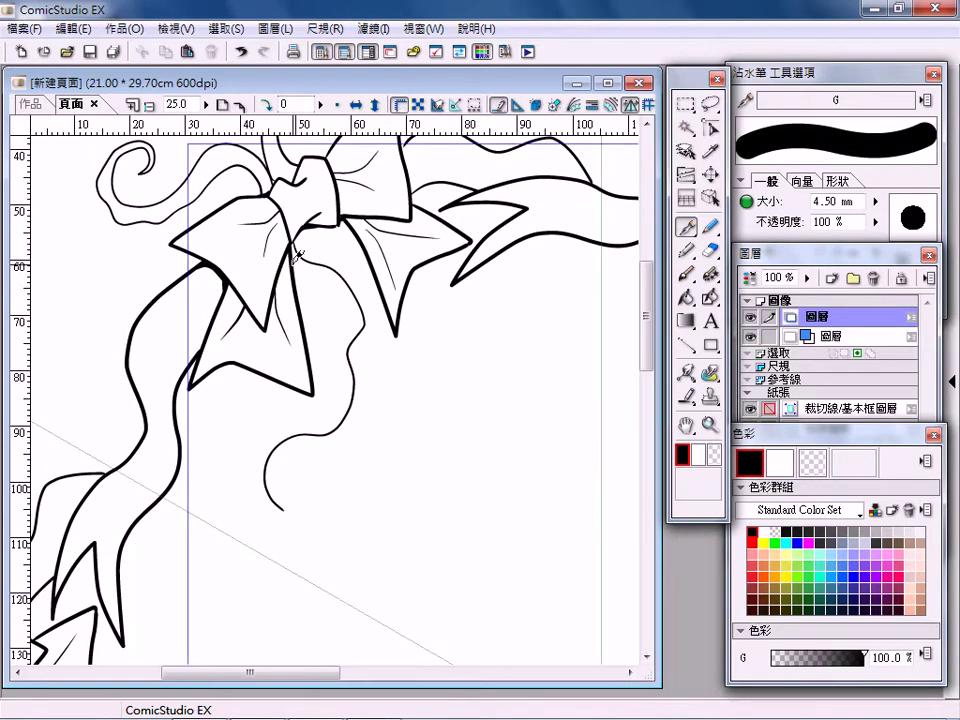
mouse_move(297, 255)
mouse_down()
mouse_move(336, 274)
mouse_move(347, 329)
mouse_move(251, 435)
mouse_move(264, 478)
mouse_up()
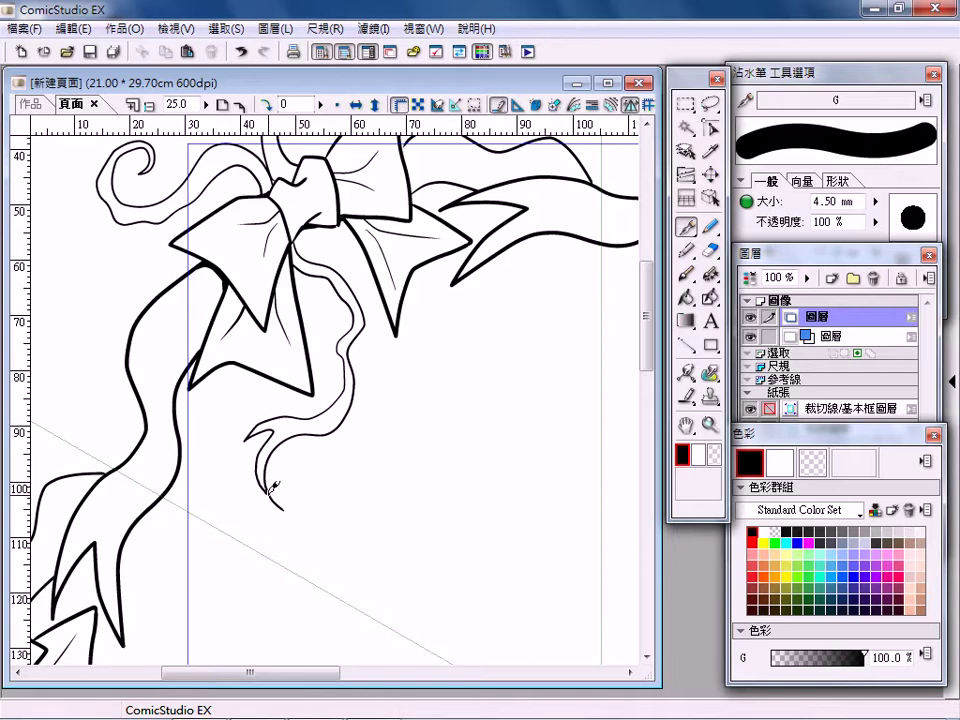
drag(351, 405, 209, 502)
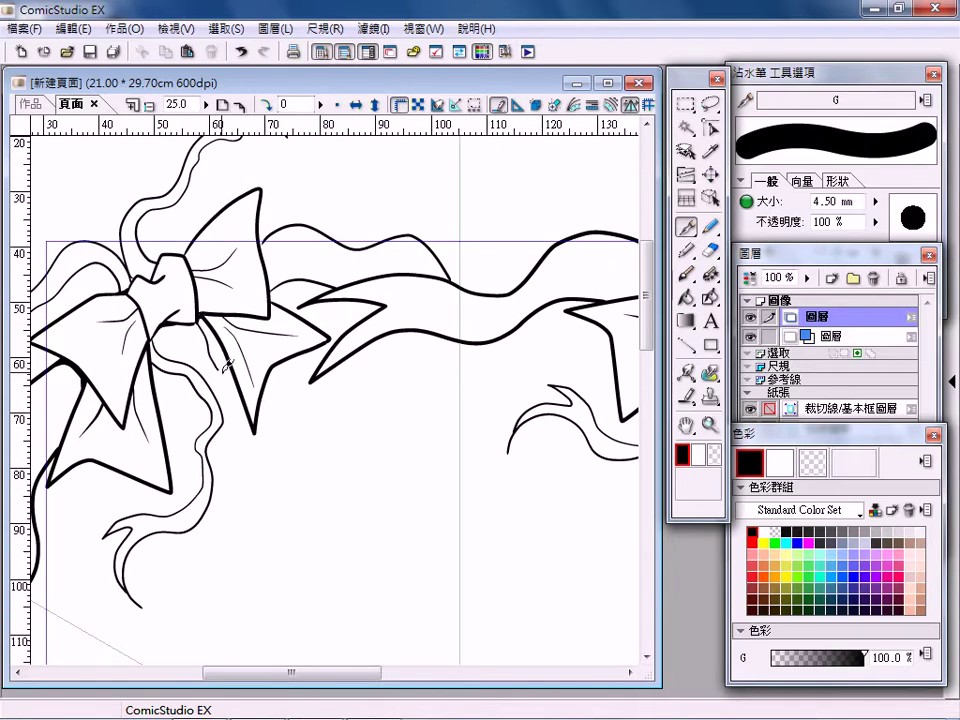
mouse_move(271, 370)
mouse_down()
mouse_move(326, 390)
mouse_move(358, 437)
mouse_move(368, 407)
mouse_up()
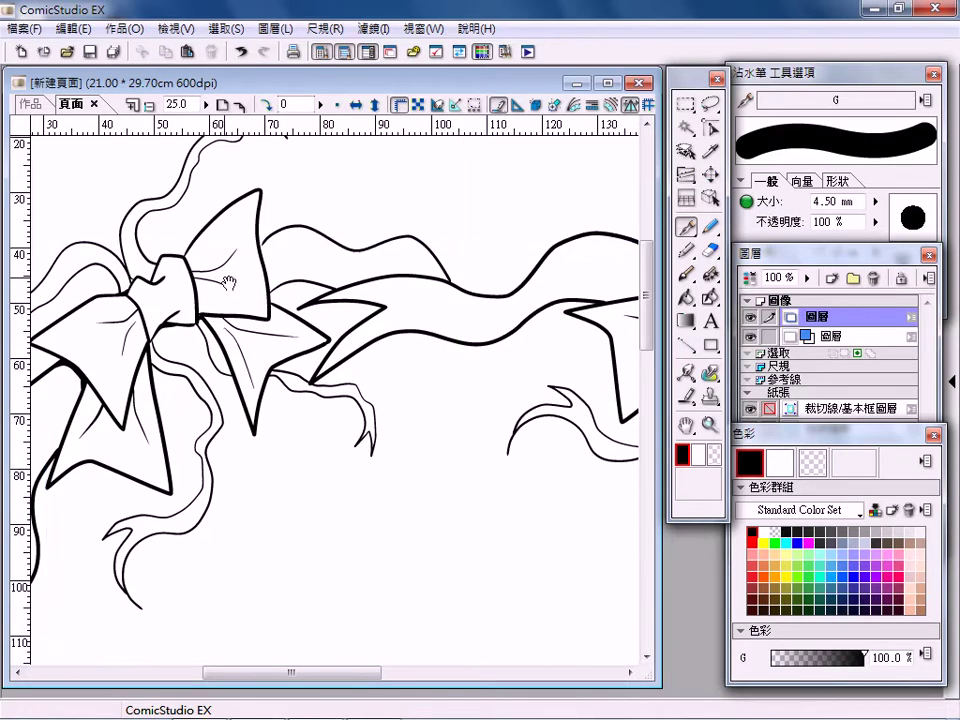
drag(277, 285, 337, 400)
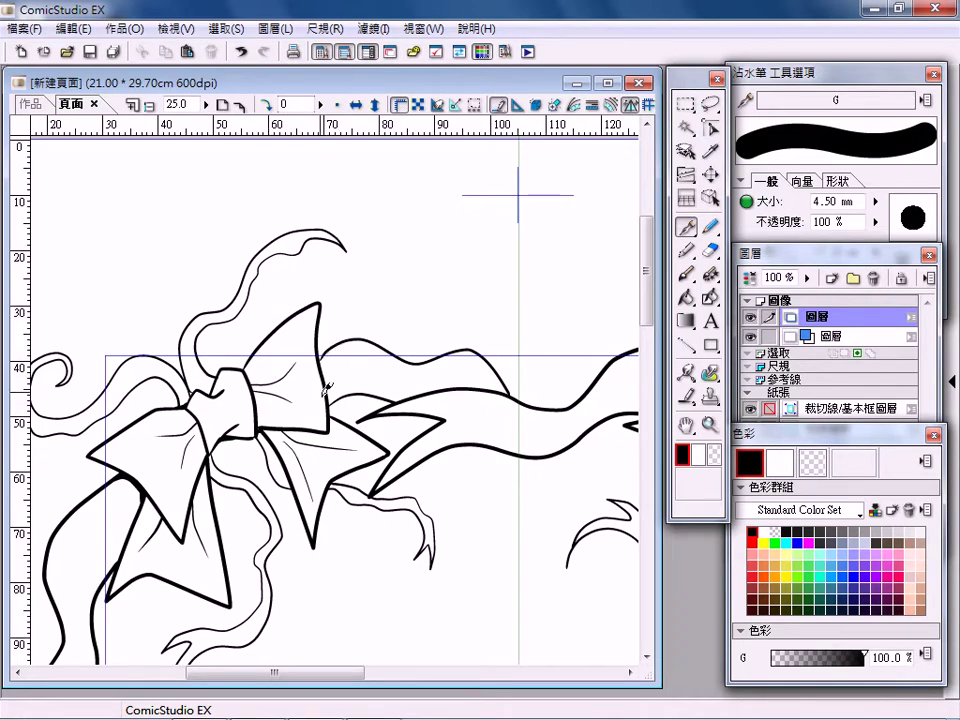
mouse_move(253, 347)
mouse_down()
mouse_move(317, 433)
mouse_move(253, 360)
mouse_move(315, 274)
mouse_move(369, 236)
mouse_move(356, 263)
mouse_move(286, 316)
mouse_move(276, 368)
mouse_move(305, 405)
mouse_up()
drag(428, 470, 374, 238)
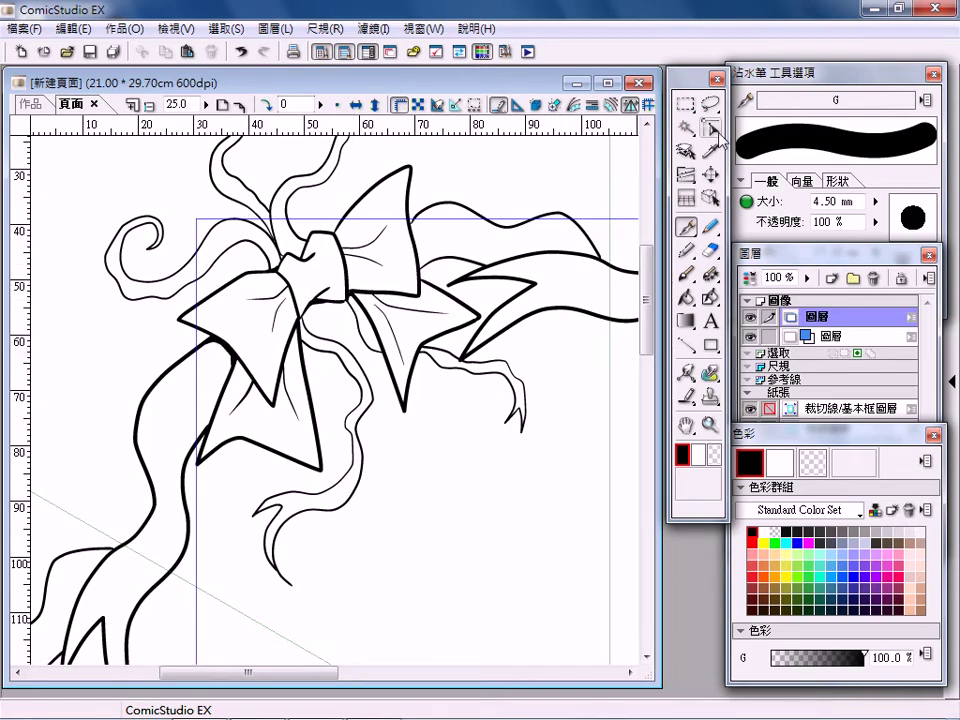
- Magic-wand select the white background and the gaps between the linework
click(686, 127)
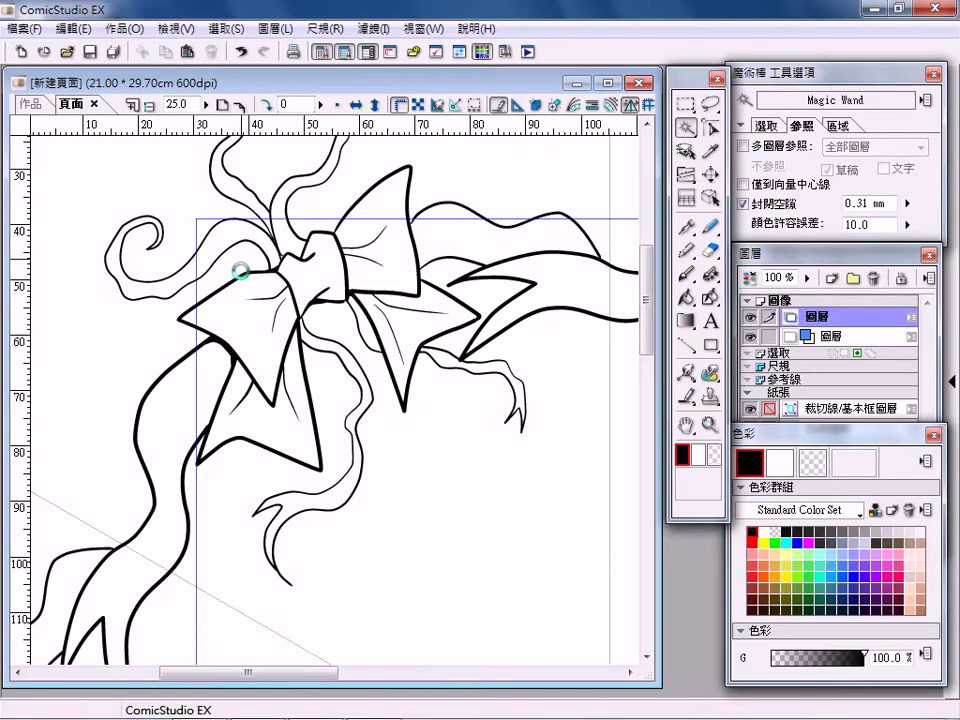
click(240, 270)
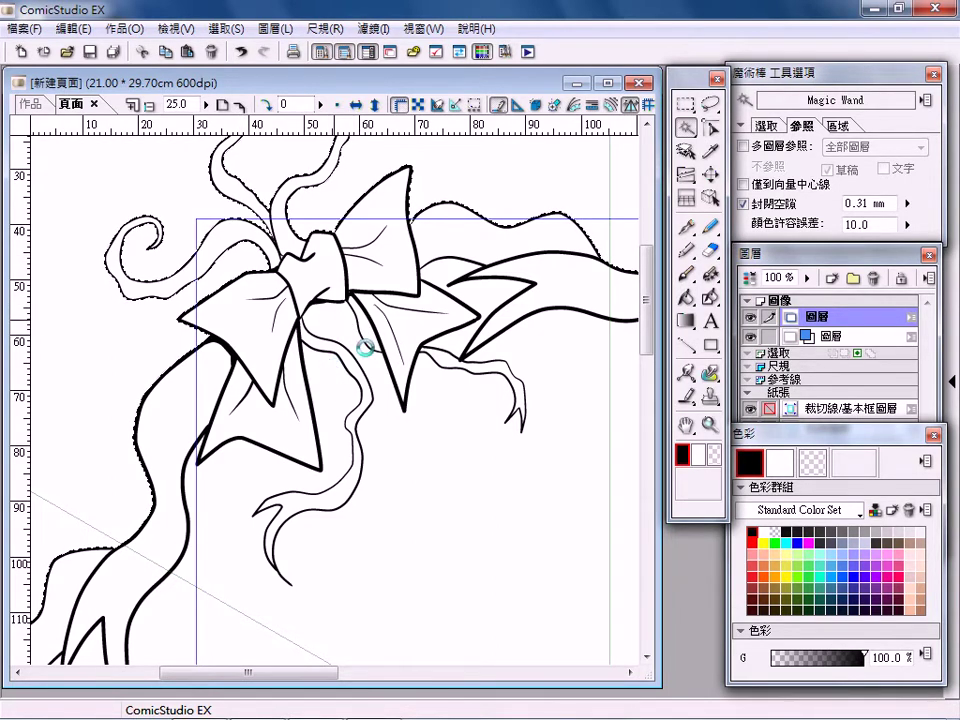
shift+click(365, 348)
key(p)
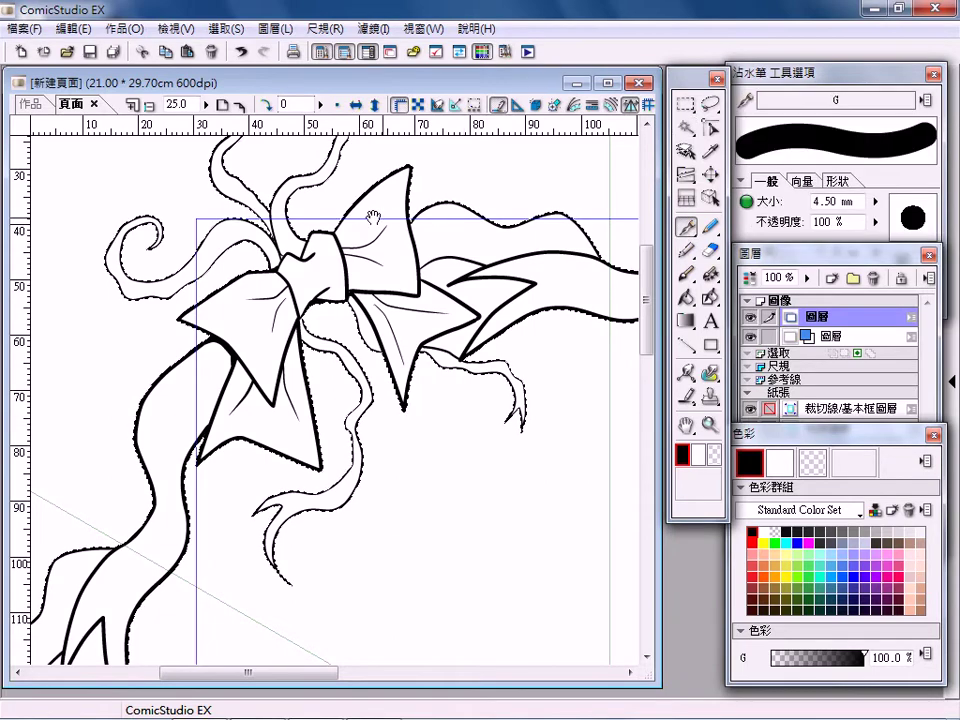
- Draw a thin streamer rising from the bow top with a hooked curl, undoing a thick stroke
drag(372, 216, 277, 408)
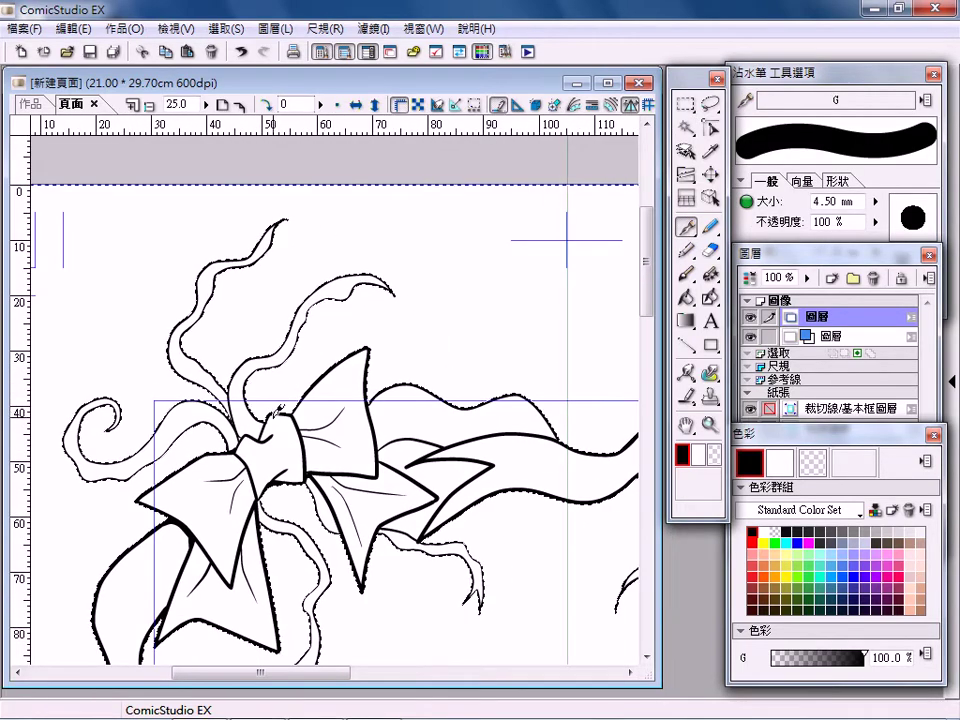
mouse_move(270, 332)
mouse_down()
mouse_move(385, 270)
mouse_move(407, 326)
mouse_move(460, 308)
mouse_up()
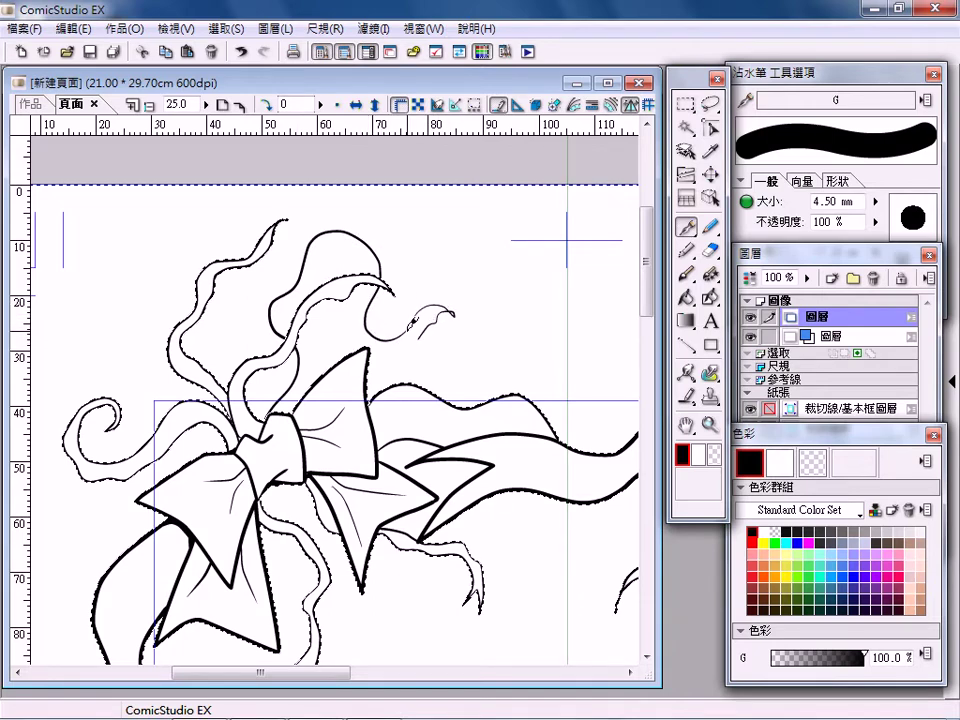
key(ctrl+z)
key(ctrl+z)
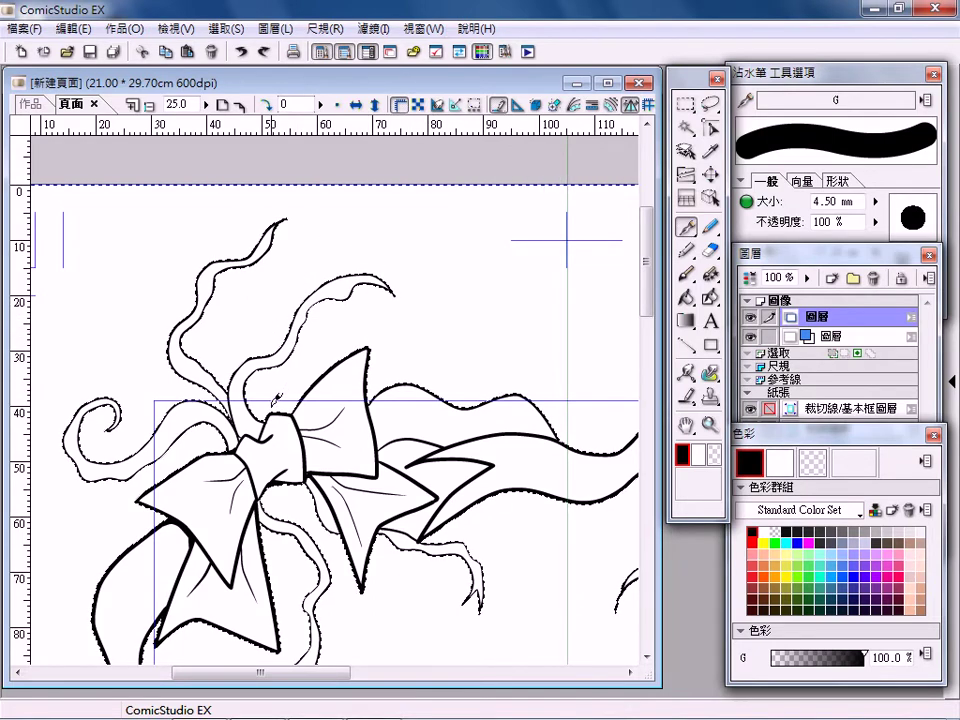
mouse_move(273, 400)
mouse_down()
mouse_move(247, 312)
mouse_move(355, 262)
mouse_up()
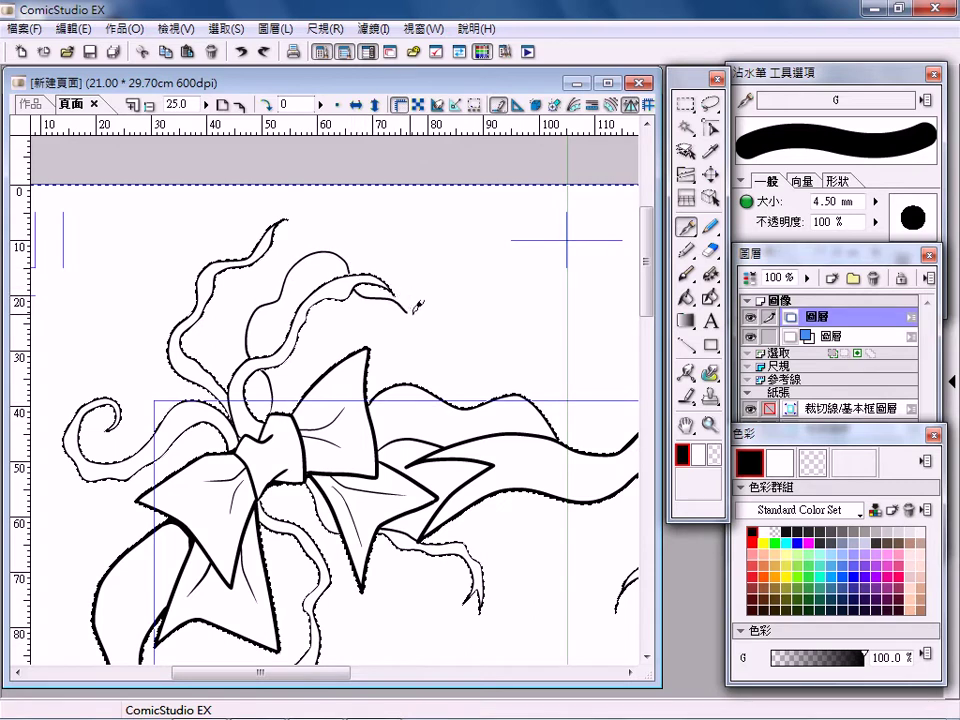
mouse_move(437, 358)
mouse_down()
mouse_move(392, 310)
mouse_move(265, 345)
mouse_up()
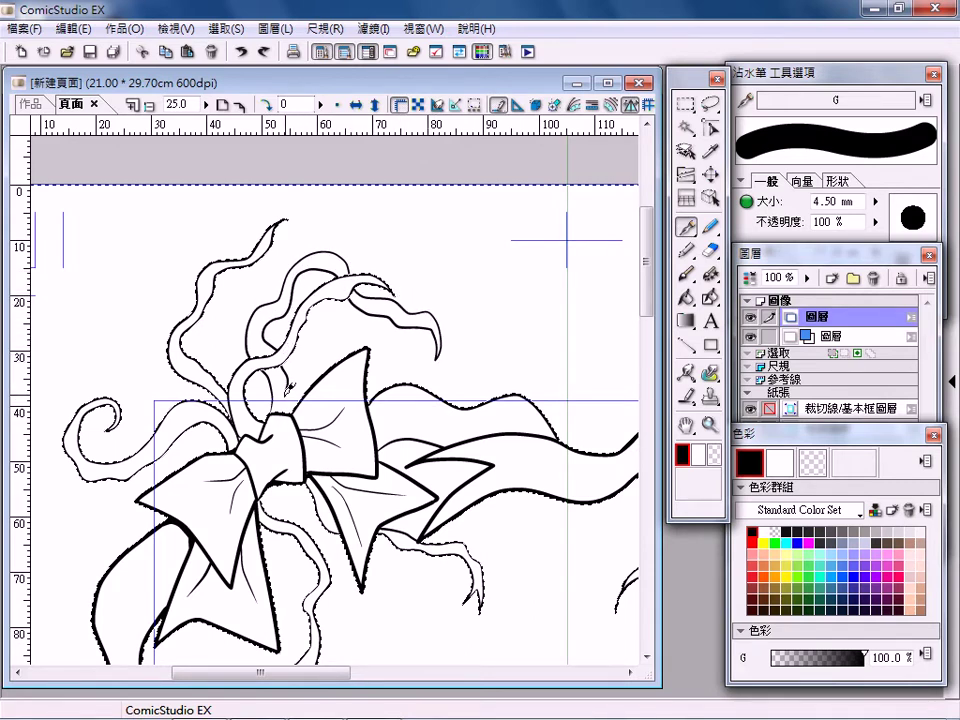
- Add a curly streamer looping left and thin lines alongside the lower ribbon strands
drag(200, 365, 412, 243)
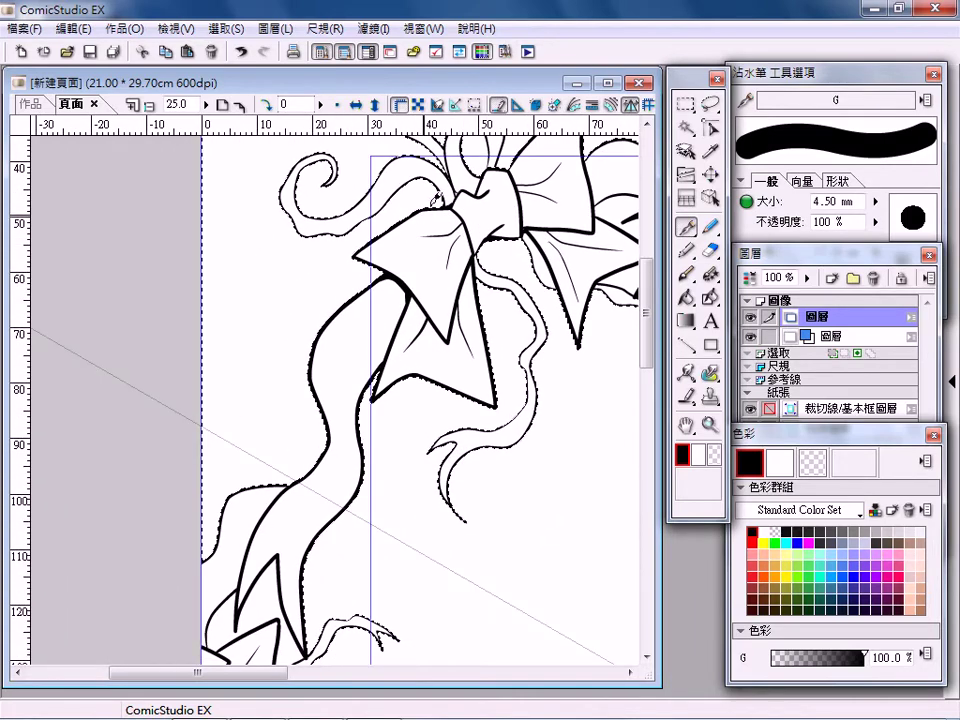
mouse_move(352, 258)
mouse_down()
mouse_move(296, 371)
mouse_move(354, 266)
mouse_up()
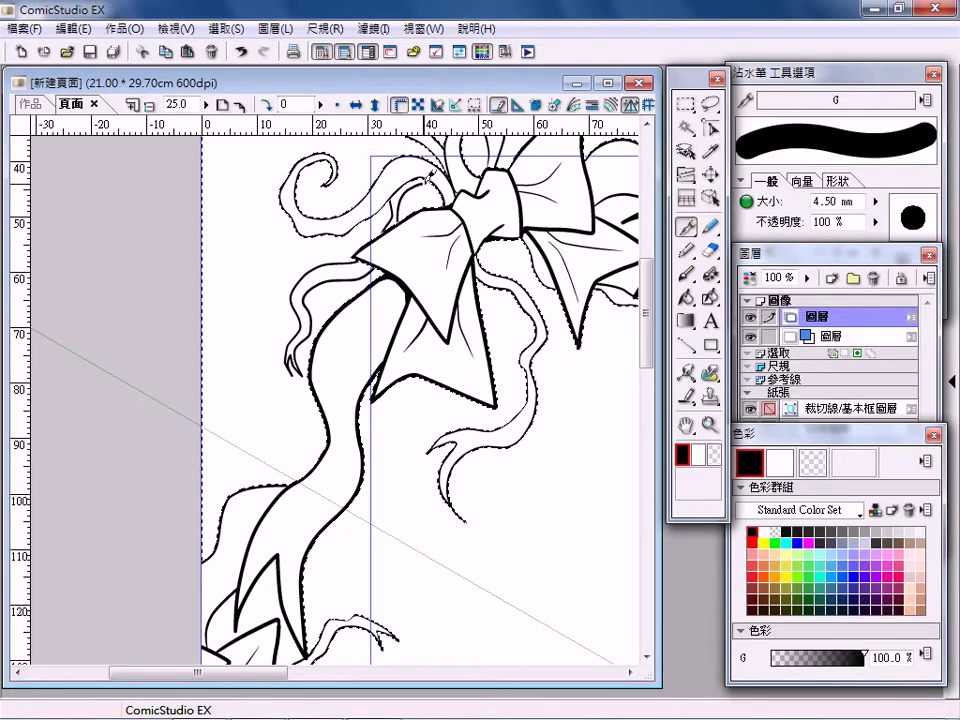
mouse_move(536, 252)
mouse_down()
mouse_move(398, 162)
mouse_move(369, 170)
mouse_move(285, 441)
mouse_move(300, 471)
mouse_move(262, 410)
mouse_move(248, 360)
mouse_move(265, 335)
mouse_up()
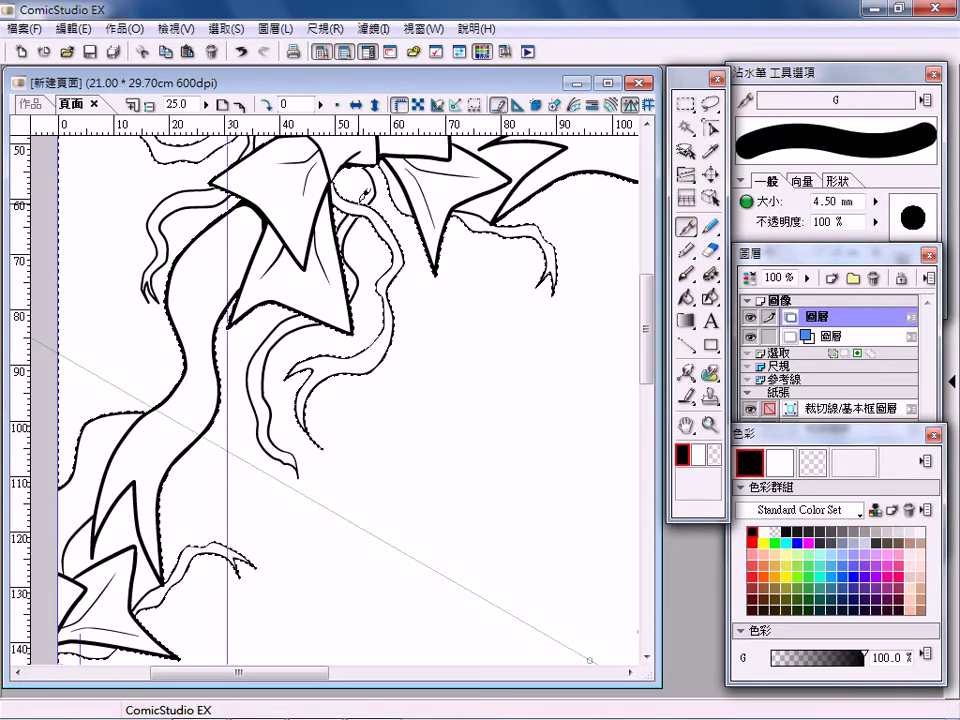
mouse_move(365, 190)
mouse_down()
mouse_move(354, 161)
mouse_move(340, 157)
mouse_up()
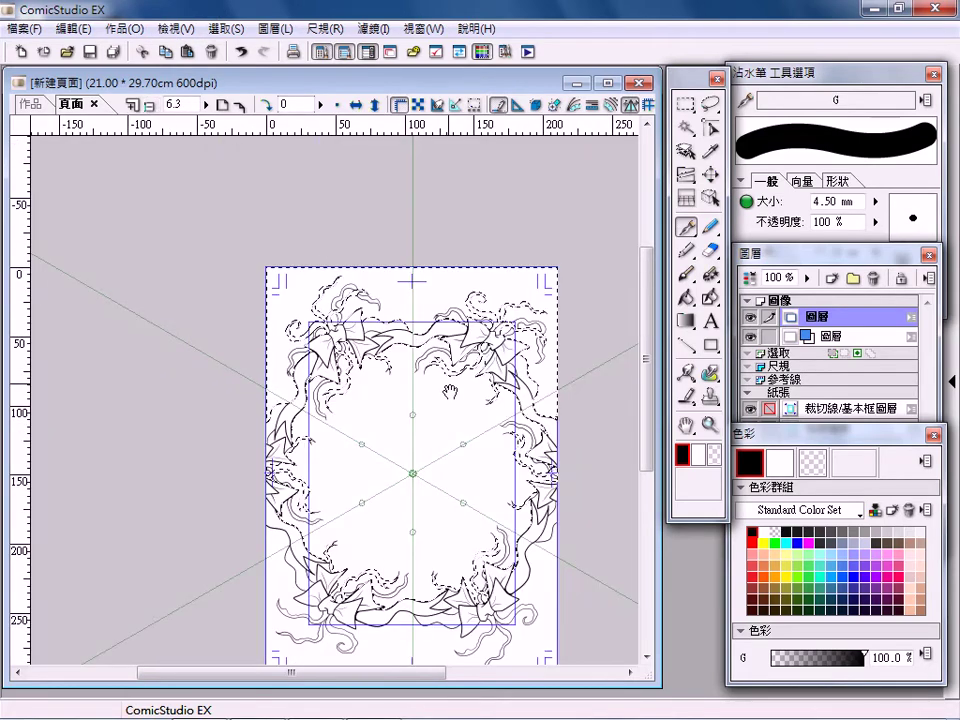
- Deselect with Ctrl+D and zoom in on the top bow's knot
drag(455, 397, 418, 342)
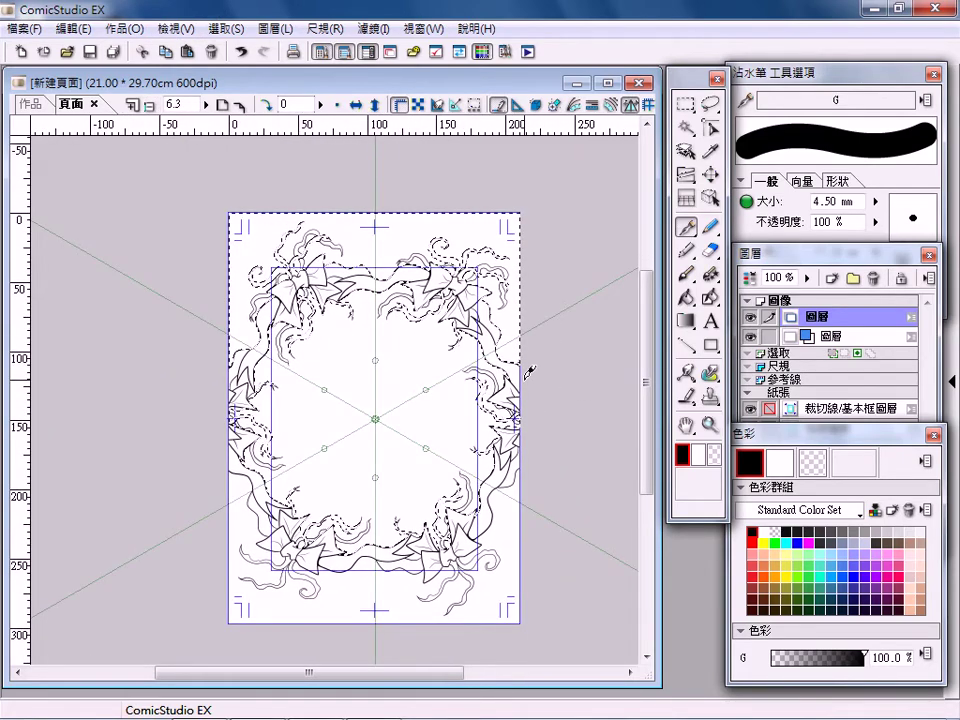
key(ctrl+d)
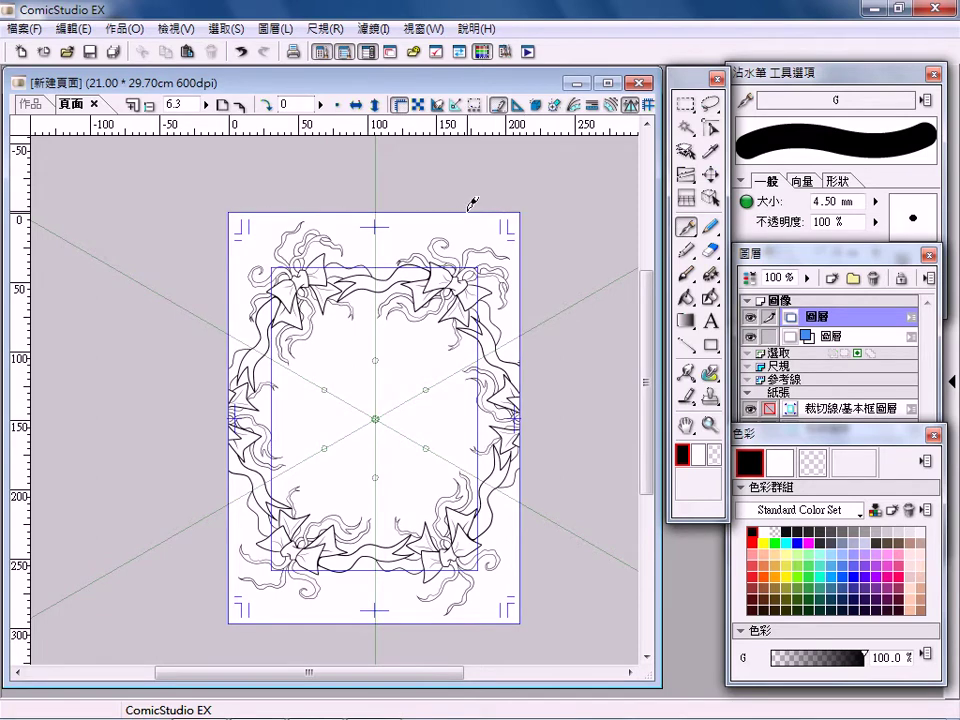
click(711, 428)
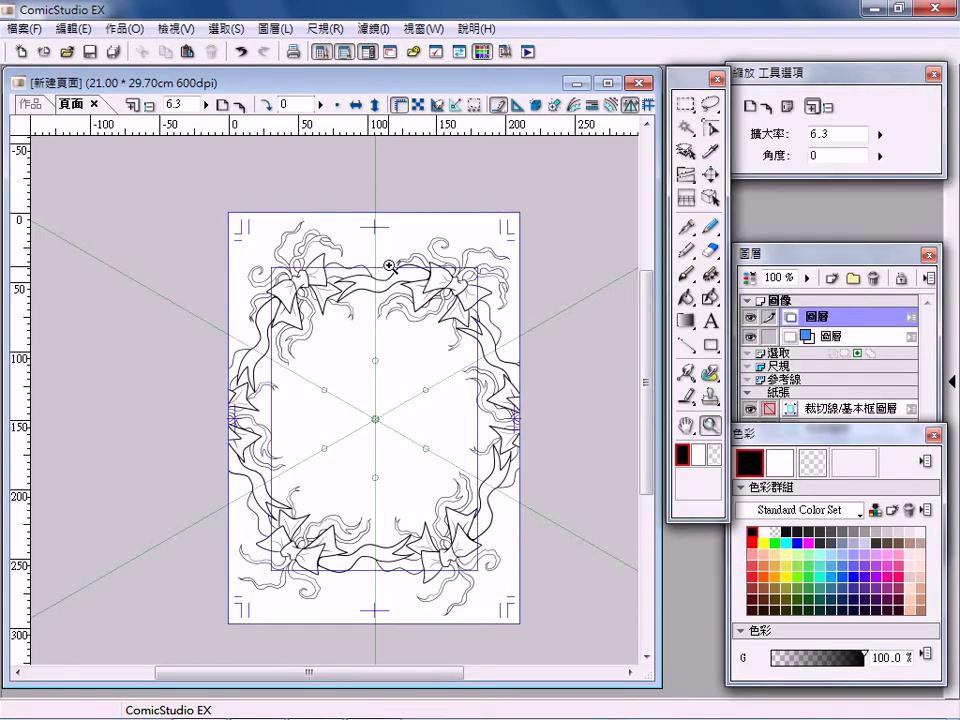
drag(300, 265, 413, 321)
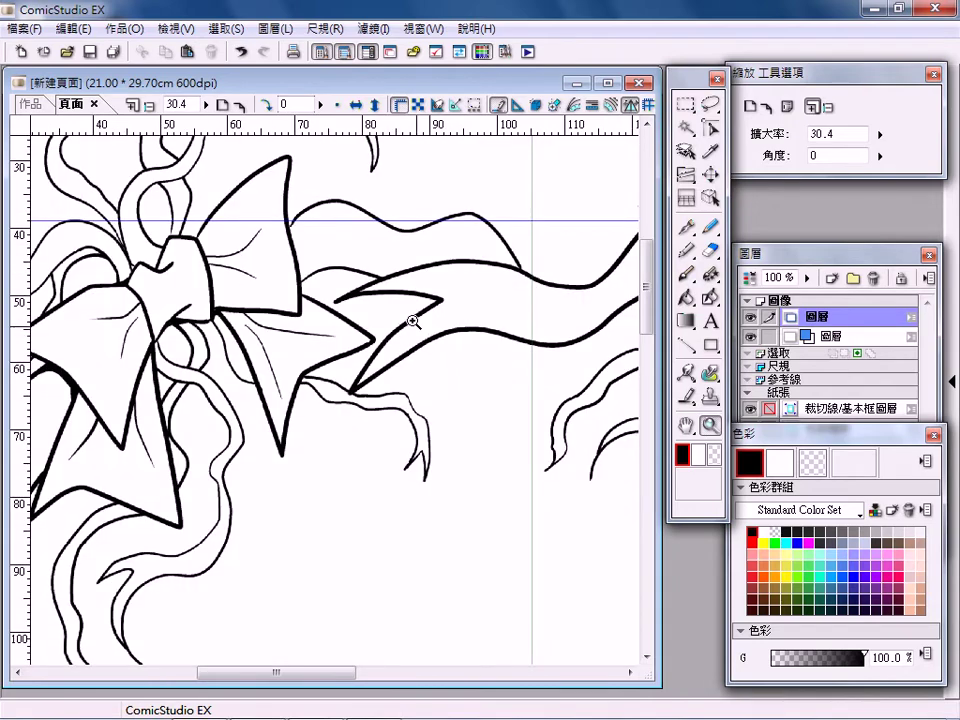
- Thicken the thin lines around the bow knot, lowering the G-pen to 3.00 mm
drag(212, 156, 324, 274)
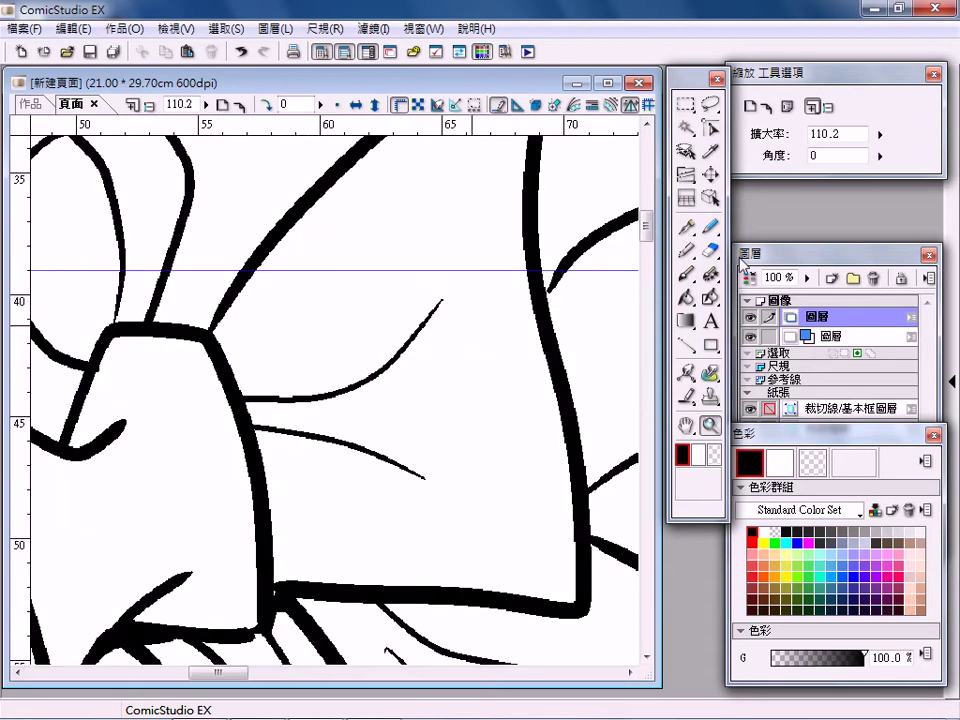
click(687, 229)
drag(594, 274, 480, 293)
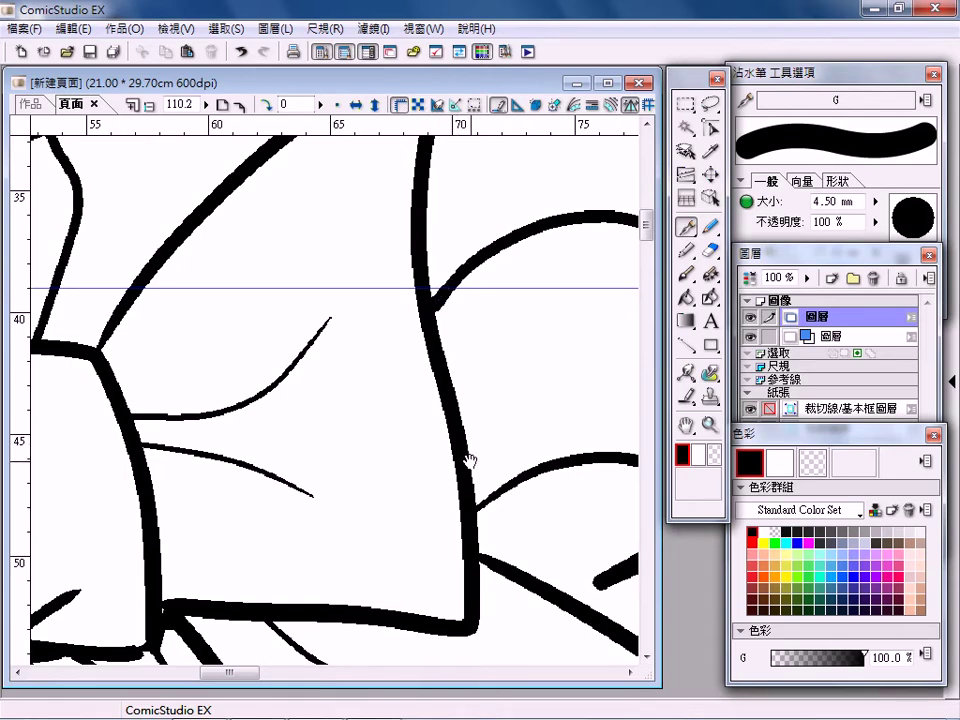
mouse_move(365, 408)
mouse_down()
mouse_move(377, 403)
mouse_move(349, 270)
mouse_move(382, 297)
mouse_move(349, 366)
mouse_up()
drag(443, 338, 409, 382)
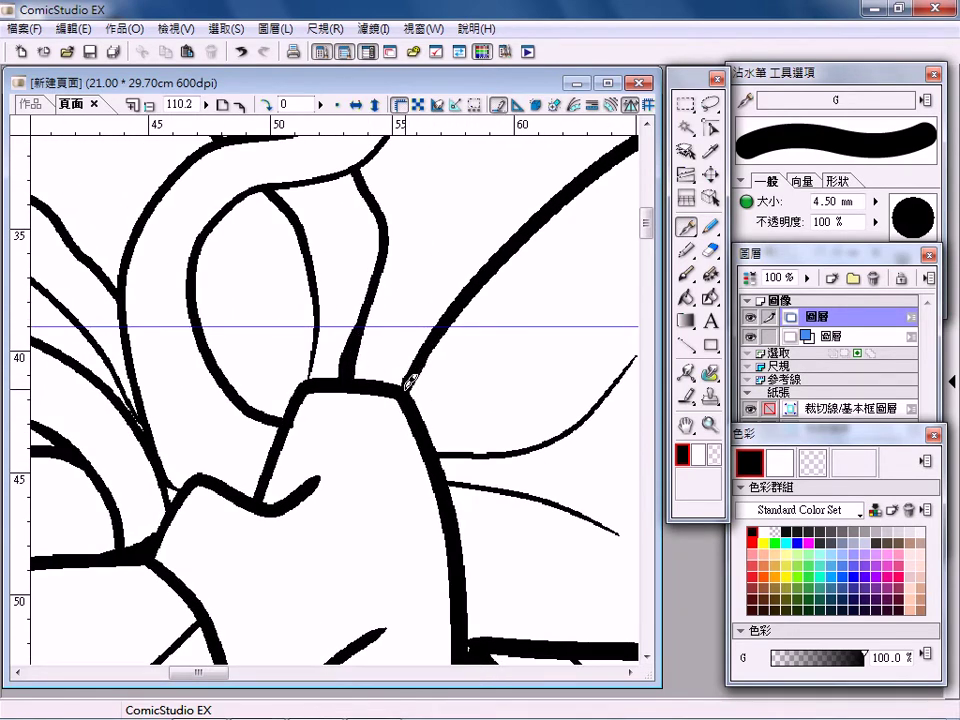
key(bracketleft)
key(bracketleft)
key(bracketleft)
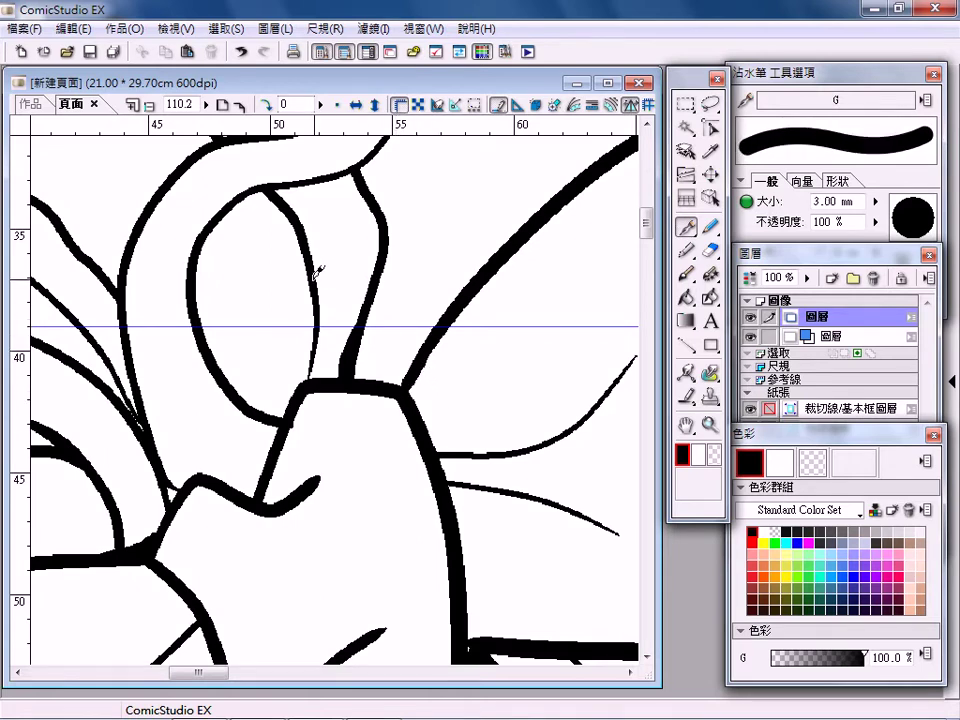
drag(320, 317, 310, 372)
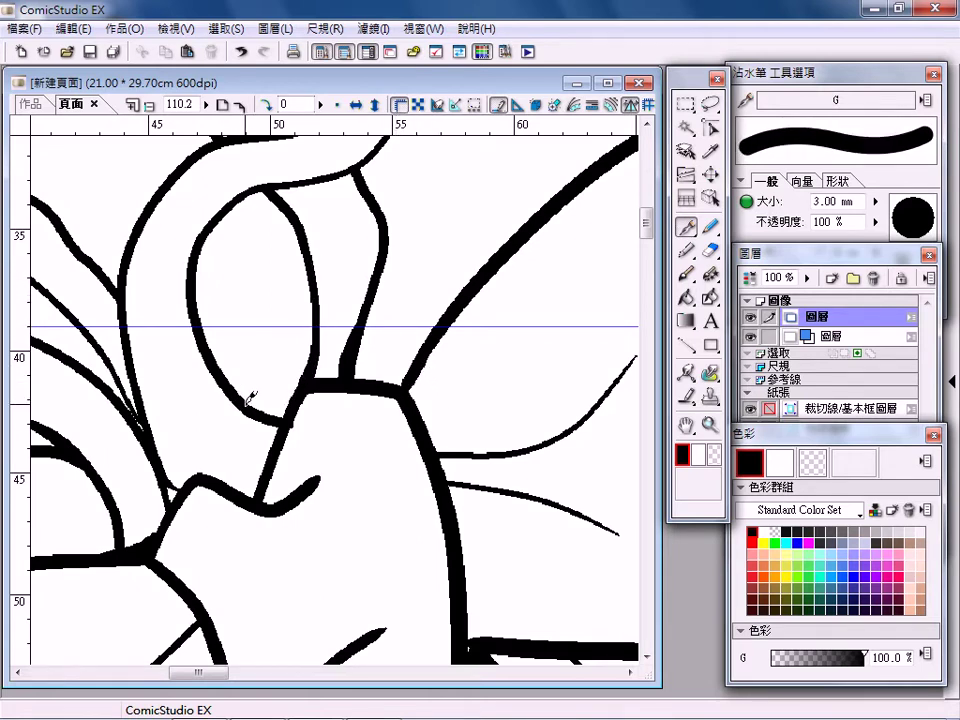
drag(280, 414, 261, 498)
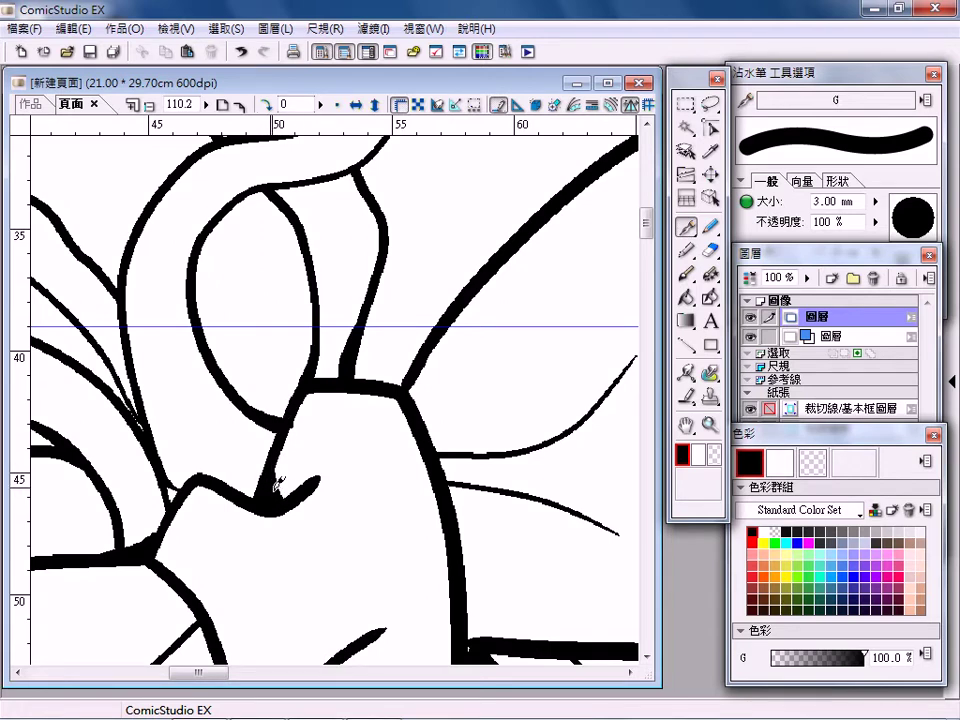
- Ink a thick stroke along the inner loop arc and join the line below the knot
drag(340, 468, 570, 320)
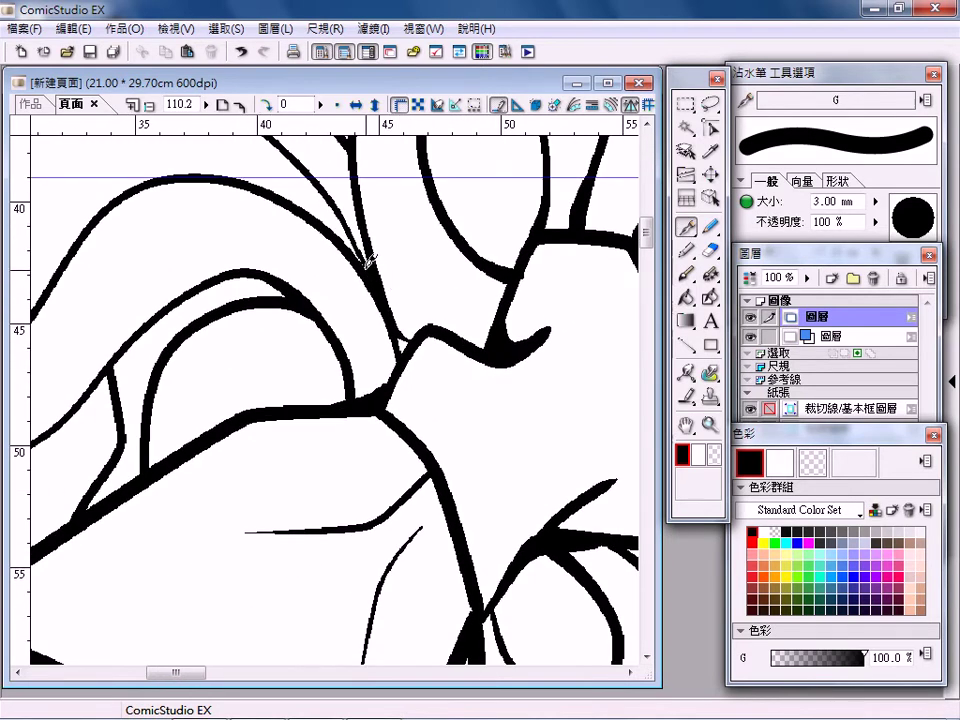
drag(410, 341, 566, 347)
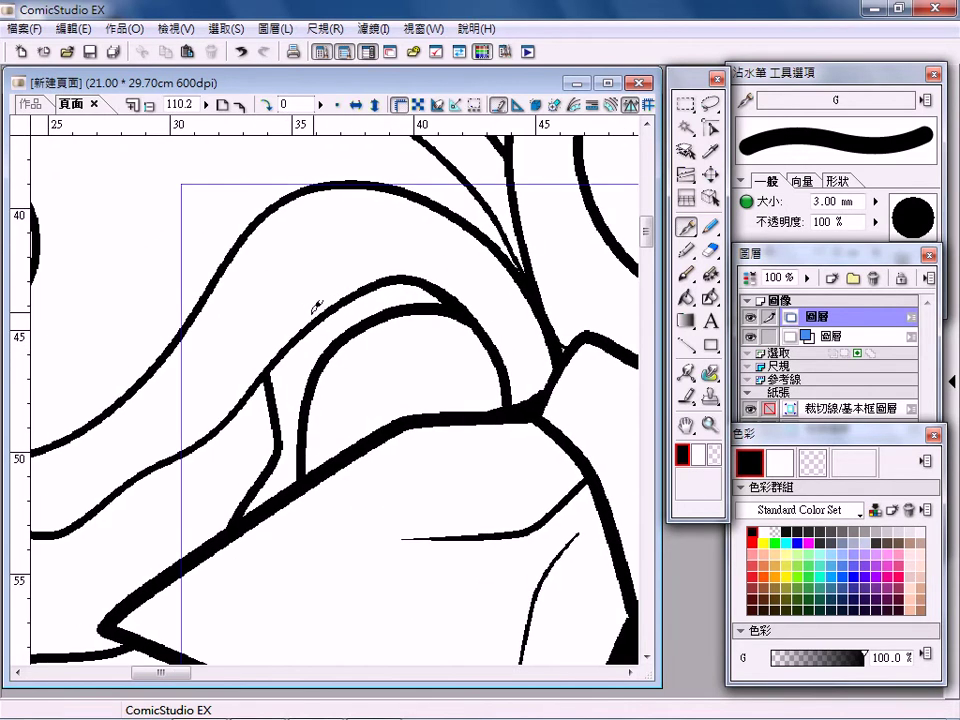
mouse_move(352, 288)
mouse_down()
mouse_move(429, 261)
mouse_move(510, 354)
mouse_move(525, 392)
mouse_up()
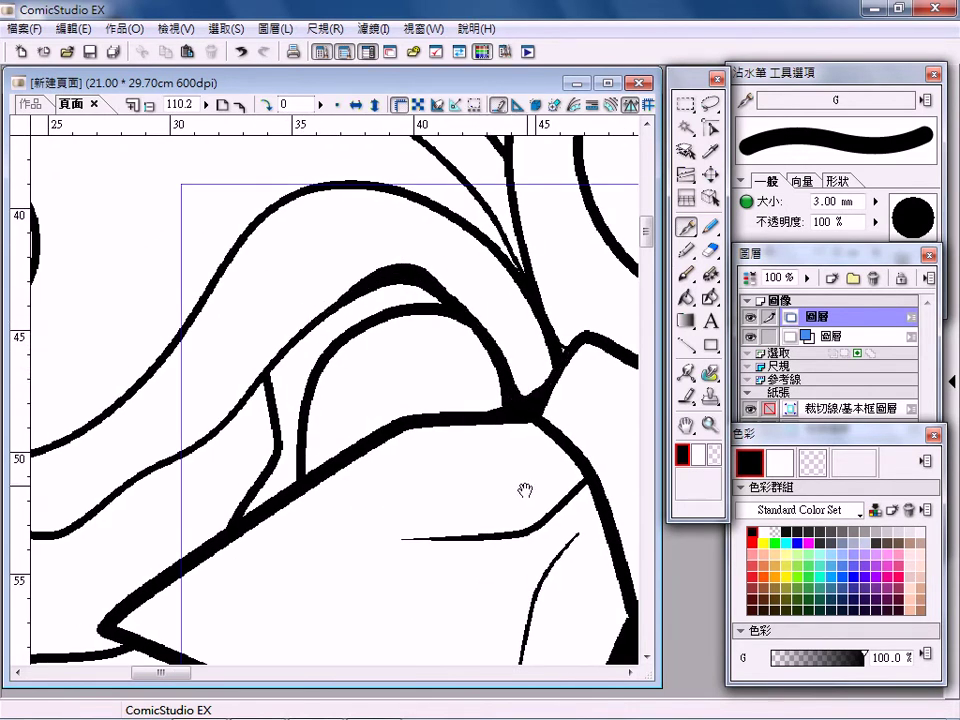
mouse_move(525, 491)
mouse_down()
mouse_move(377, 286)
mouse_move(433, 272)
mouse_up()
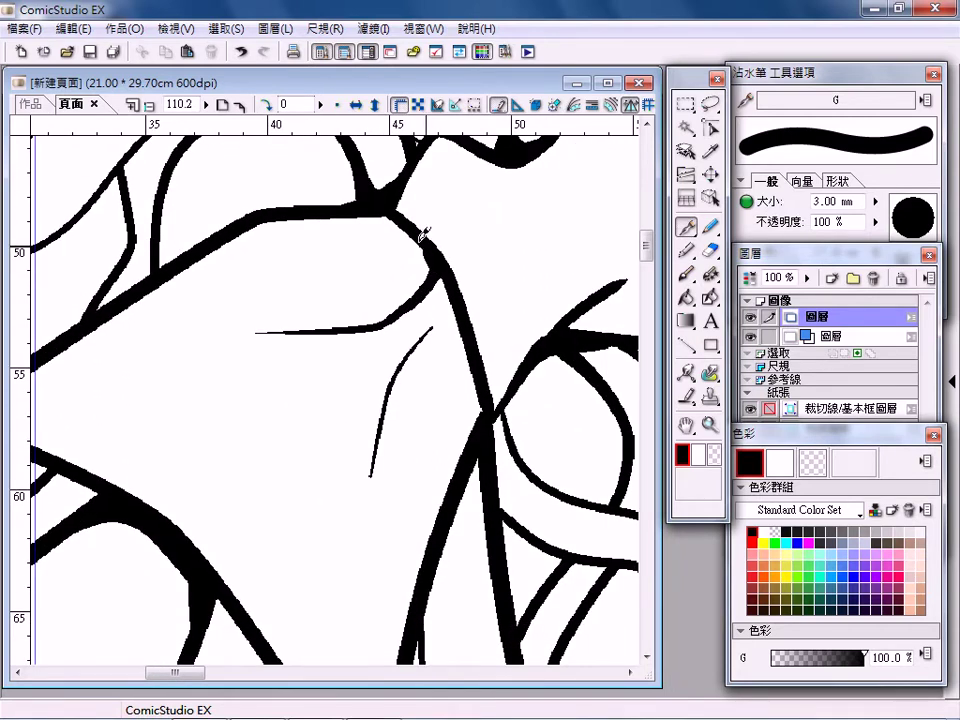
drag(402, 366, 456, 294)
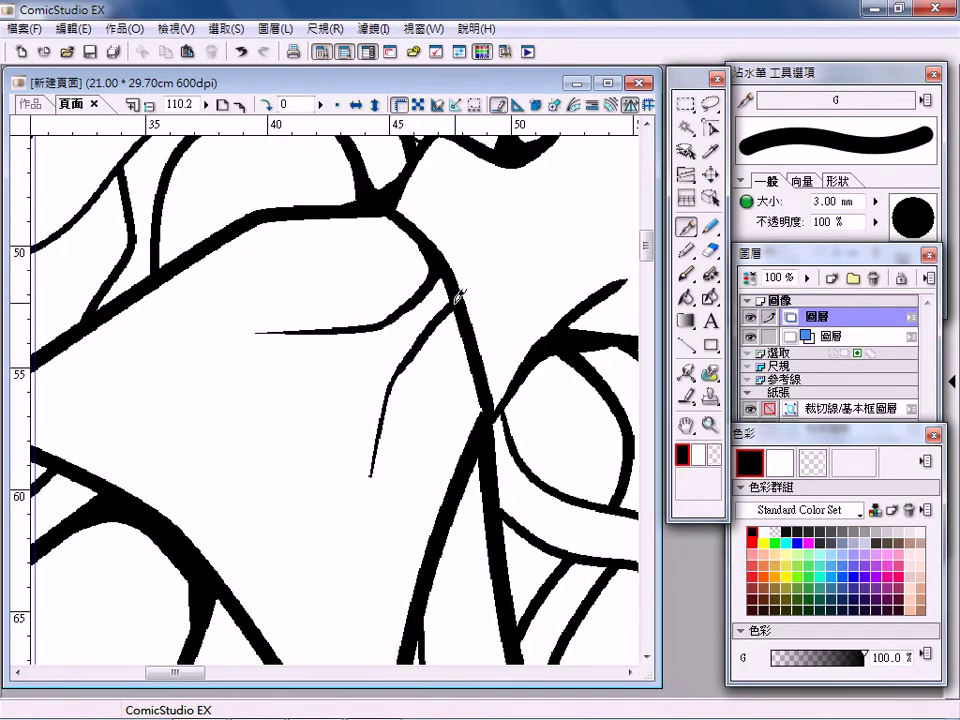
- Switch to the Maru pen preset at 2.60 mm with 入峰 and 出峰 unchecked
click(773, 104)
click(790, 196)
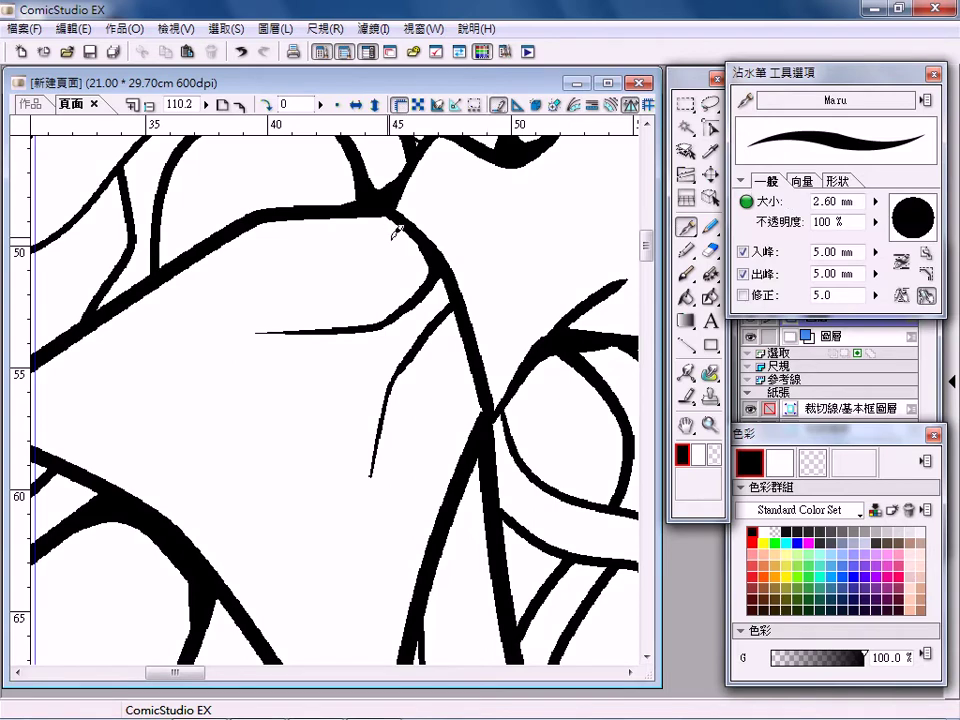
click(742, 252)
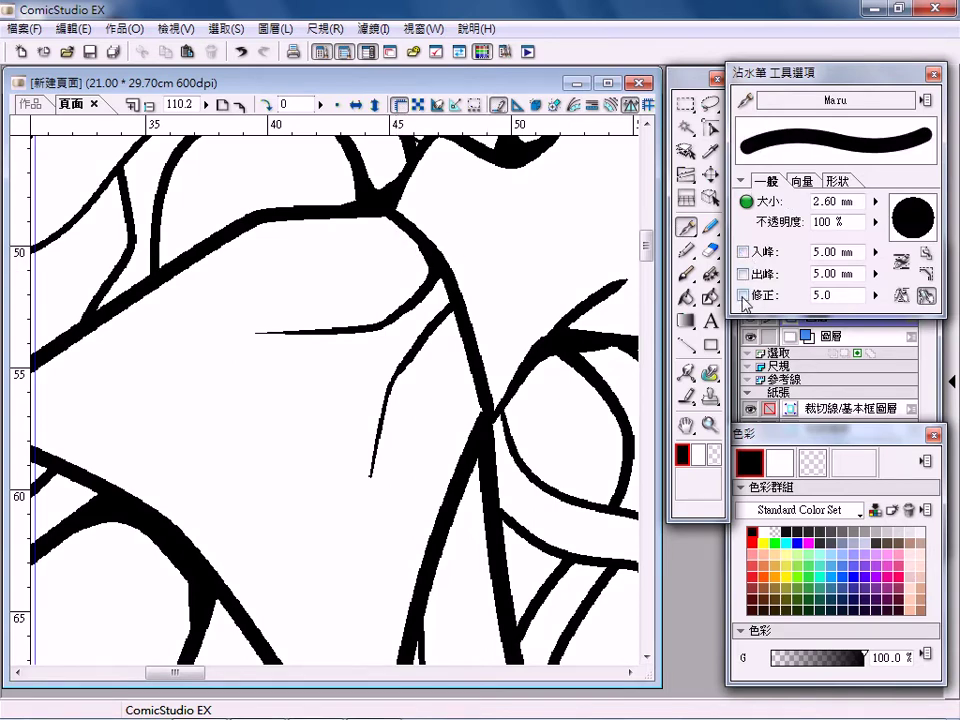
mouse_move(467, 266)
mouse_down()
mouse_move(311, 321)
mouse_move(230, 245)
mouse_move(261, 279)
mouse_move(315, 399)
mouse_move(315, 450)
mouse_up()
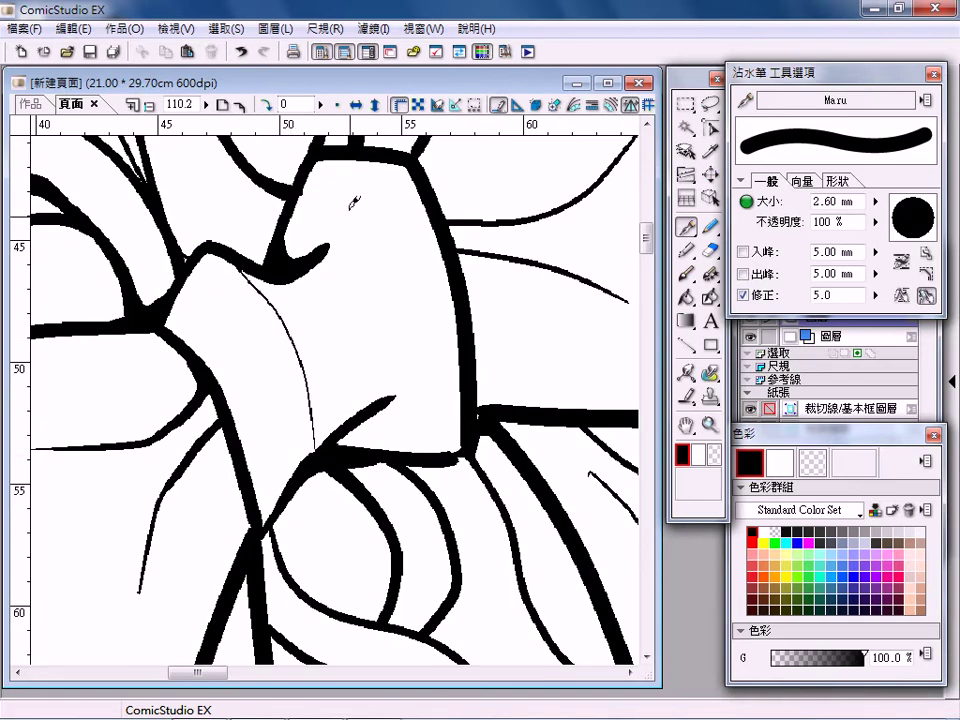
- Draw three thin Maru-pen fold lines down the front of the bow knot
mouse_move(316, 160)
mouse_down()
mouse_move(381, 264)
mouse_move(420, 420)
mouse_up()
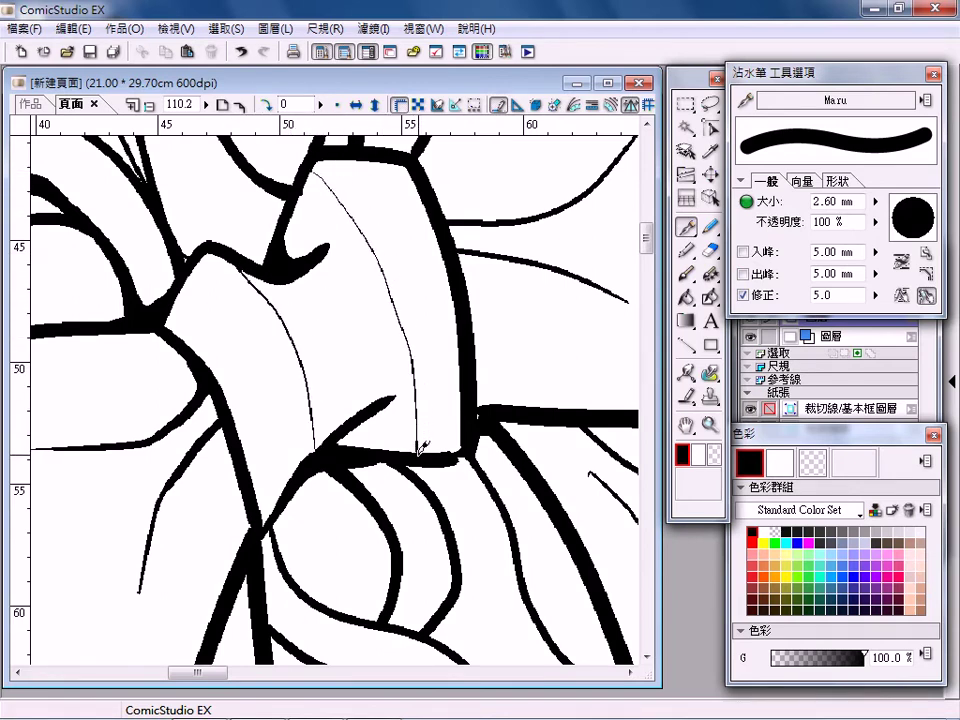
mouse_move(222, 250)
mouse_down()
mouse_move(296, 339)
mouse_move(312, 448)
mouse_up()
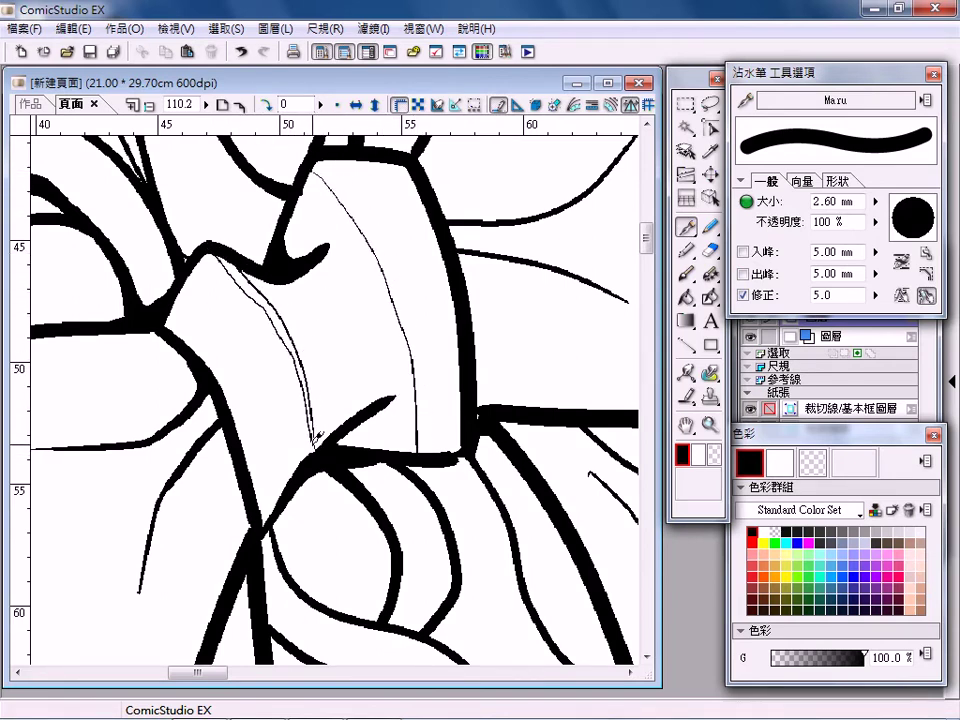
mouse_move(323, 150)
mouse_down()
mouse_move(392, 225)
mouse_move(430, 442)
mouse_up()
- Zoom out, recentre the bow, and zoom into its left loop
click(148, 106)
click(148, 106)
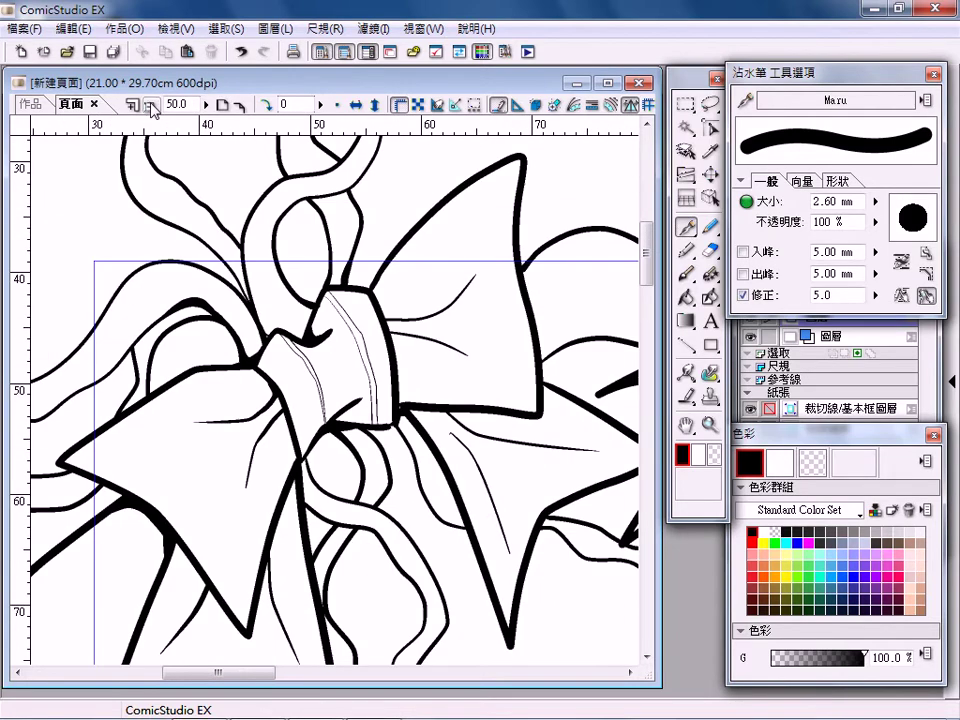
click(148, 106)
mouse_move(473, 376)
mouse_down()
mouse_move(262, 315)
mouse_move(210, 326)
mouse_up()
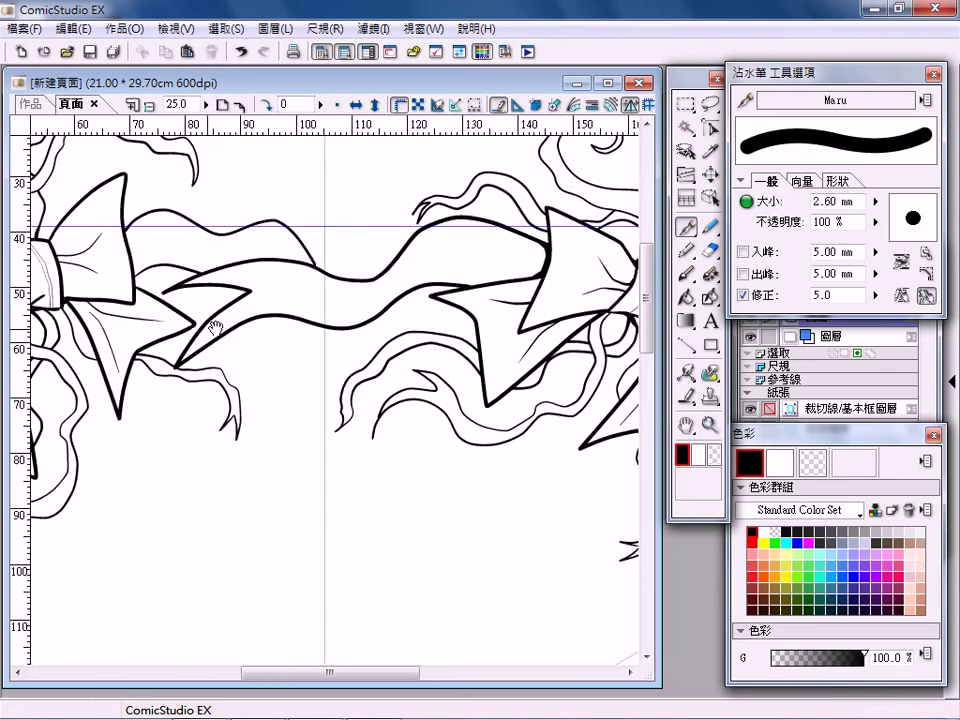
mouse_move(330, 324)
mouse_down()
mouse_move(244, 324)
mouse_move(540, 285)
mouse_up()
drag(300, 260, 433, 264)
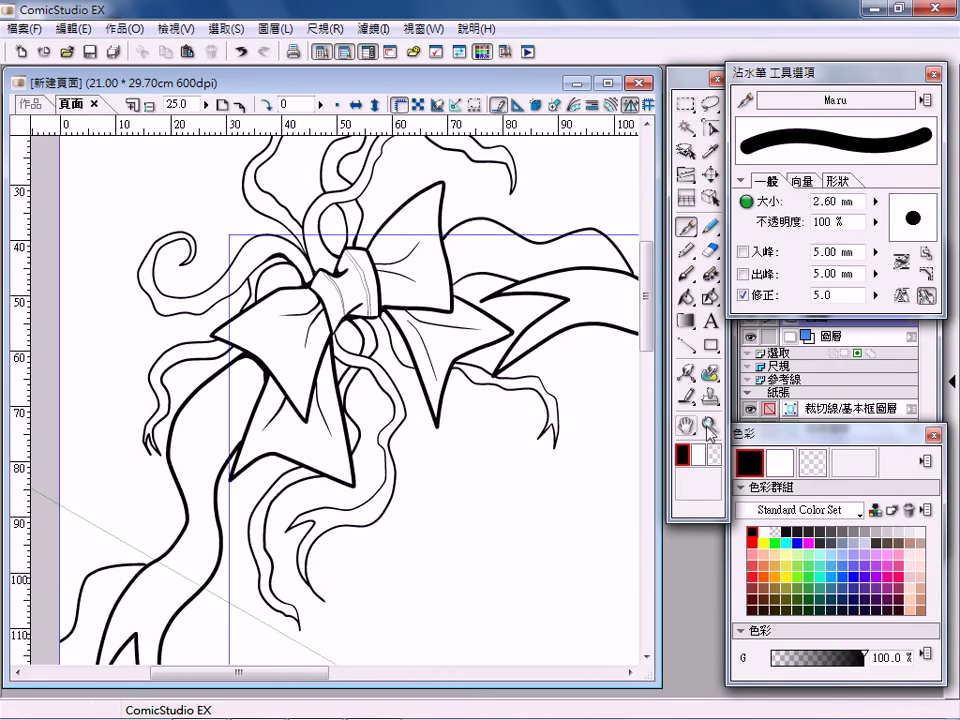
click(712, 425)
drag(210, 253, 405, 490)
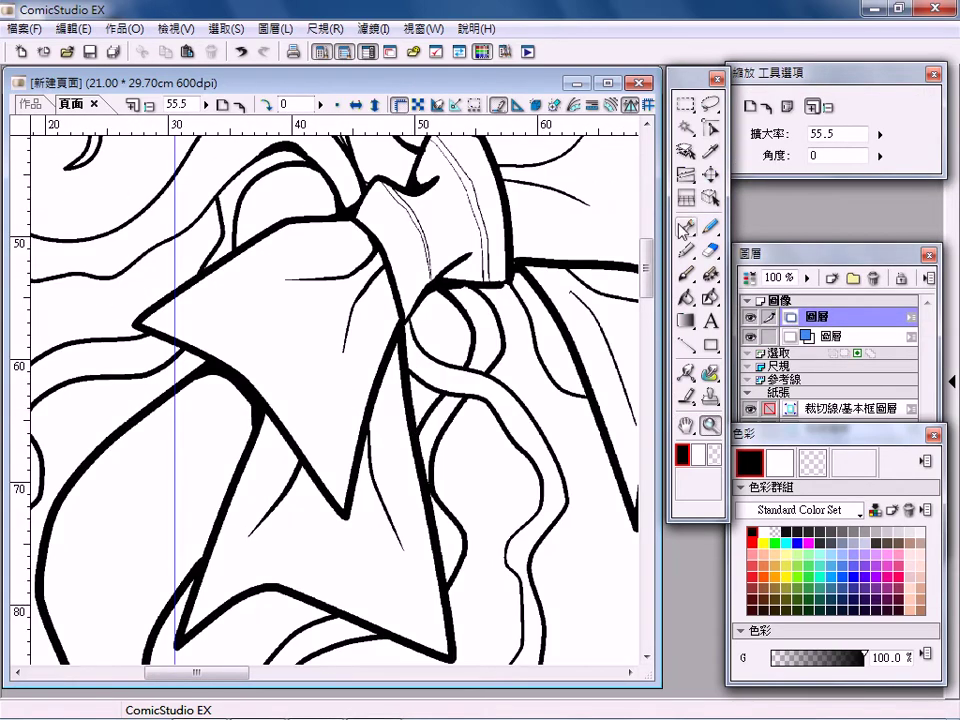
- Draw thin fold lines across the bow's left loop beside the knot
key(p)
mouse_move(368, 236)
mouse_down()
mouse_move(298, 276)
mouse_move(242, 342)
mouse_up()
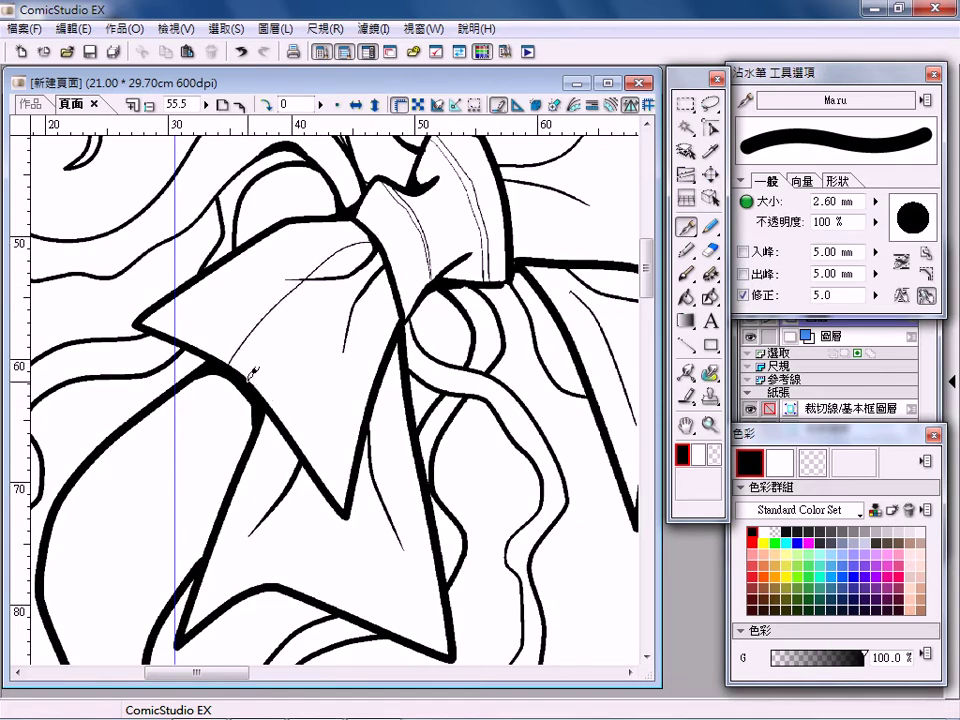
drag(370, 242, 324, 258)
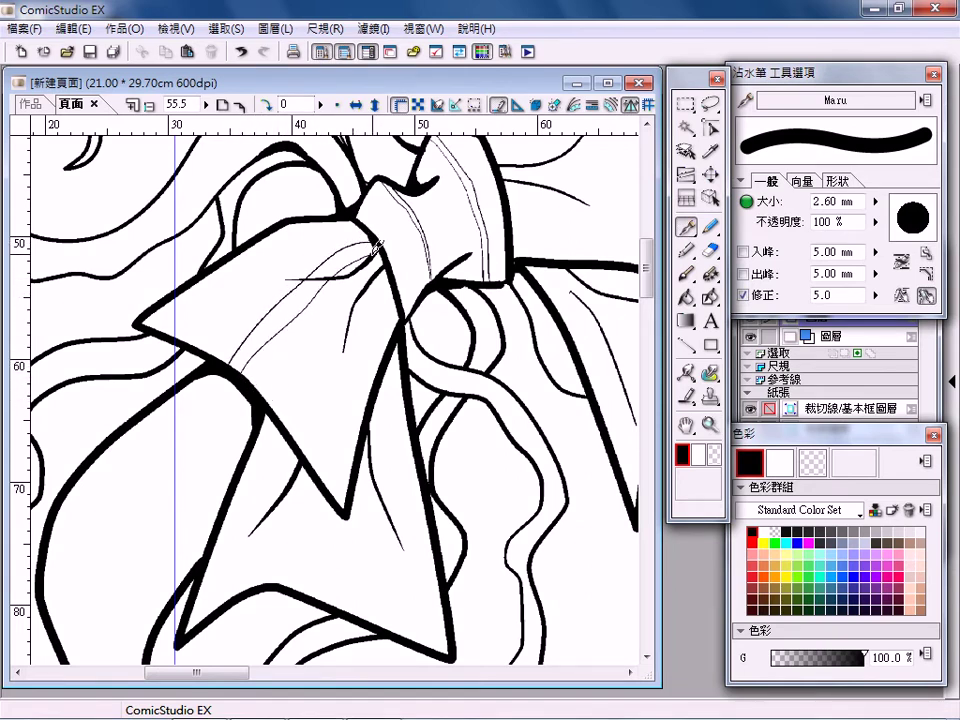
drag(382, 268, 288, 418)
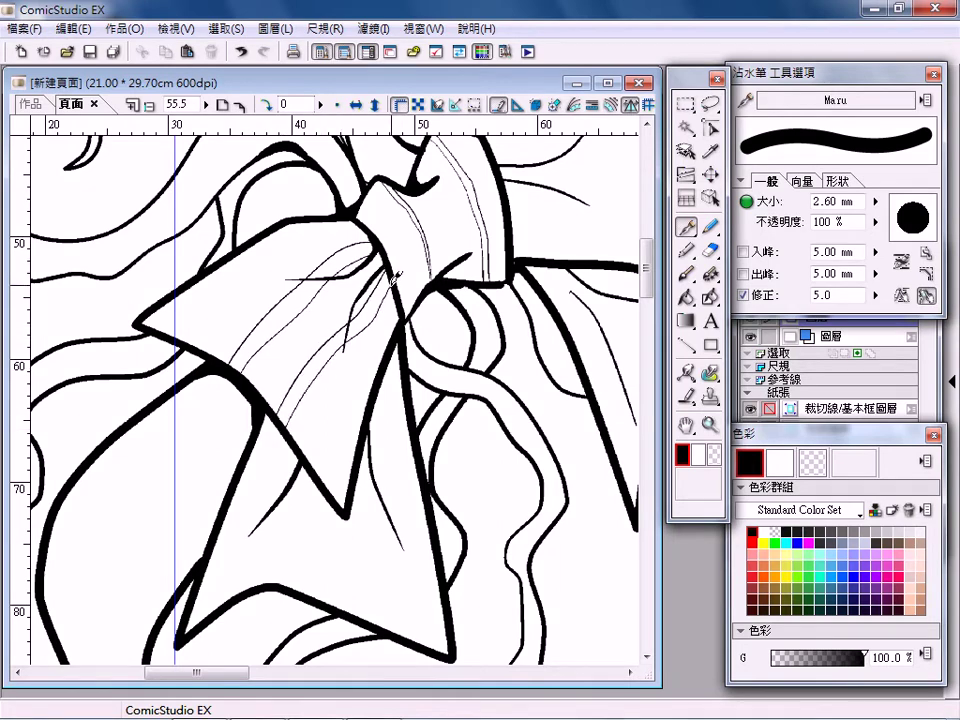
mouse_move(497, 214)
mouse_down()
mouse_move(316, 312)
mouse_move(406, 213)
mouse_move(262, 322)
mouse_move(420, 322)
mouse_up()
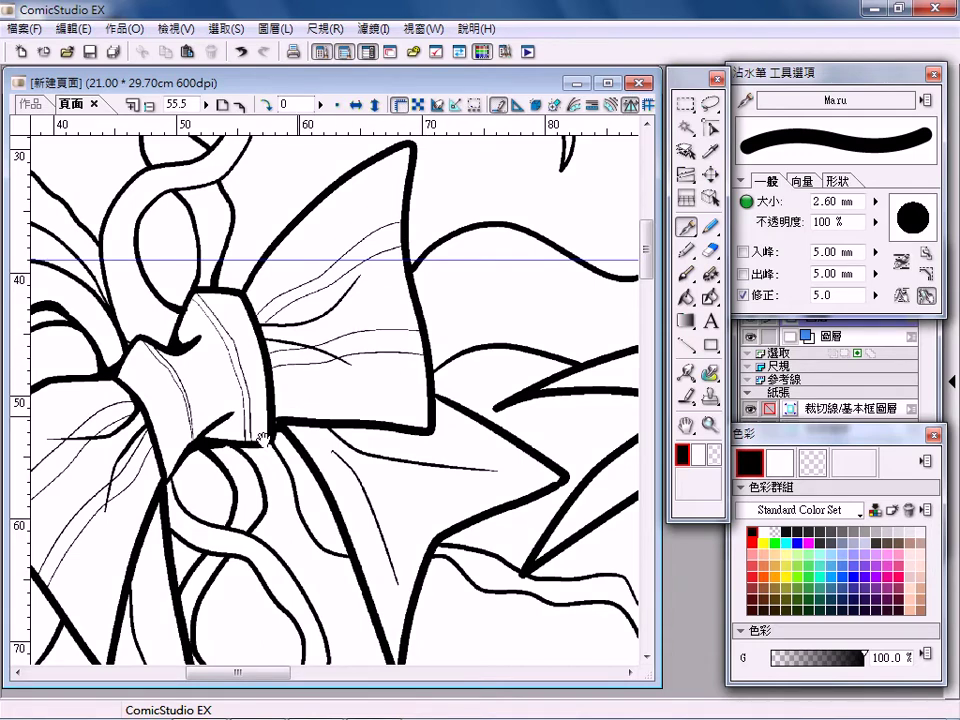
- Add four thin fold lines running down the bow's lower ribbon tail
mouse_move(222, 476)
mouse_down()
mouse_move(418, 245)
mouse_move(431, 206)
mouse_up()
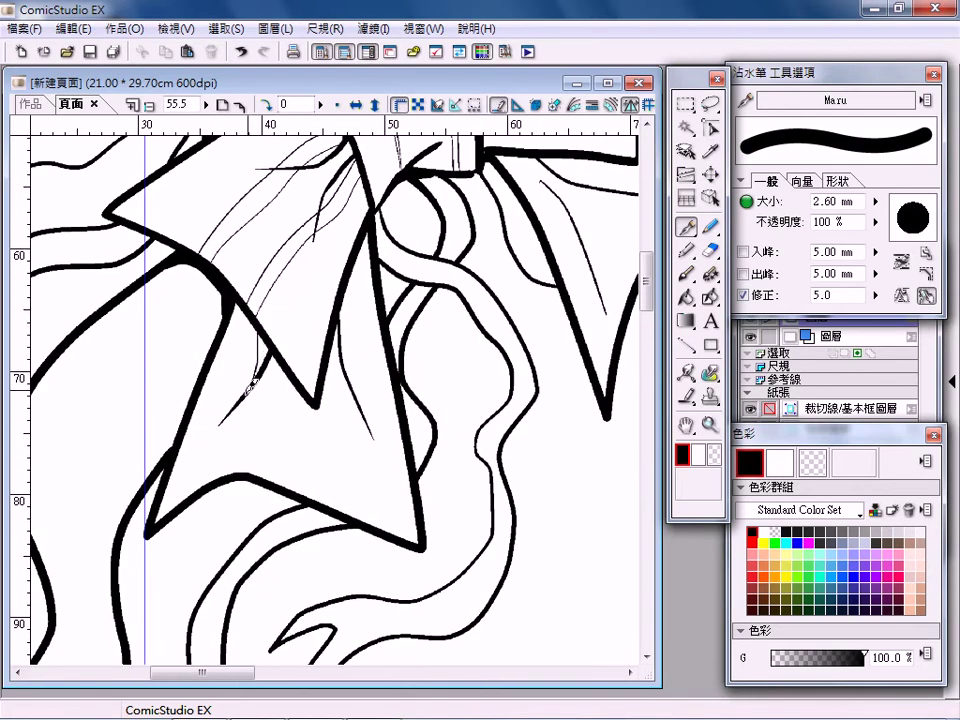
drag(250, 398, 232, 465)
drag(268, 345, 248, 466)
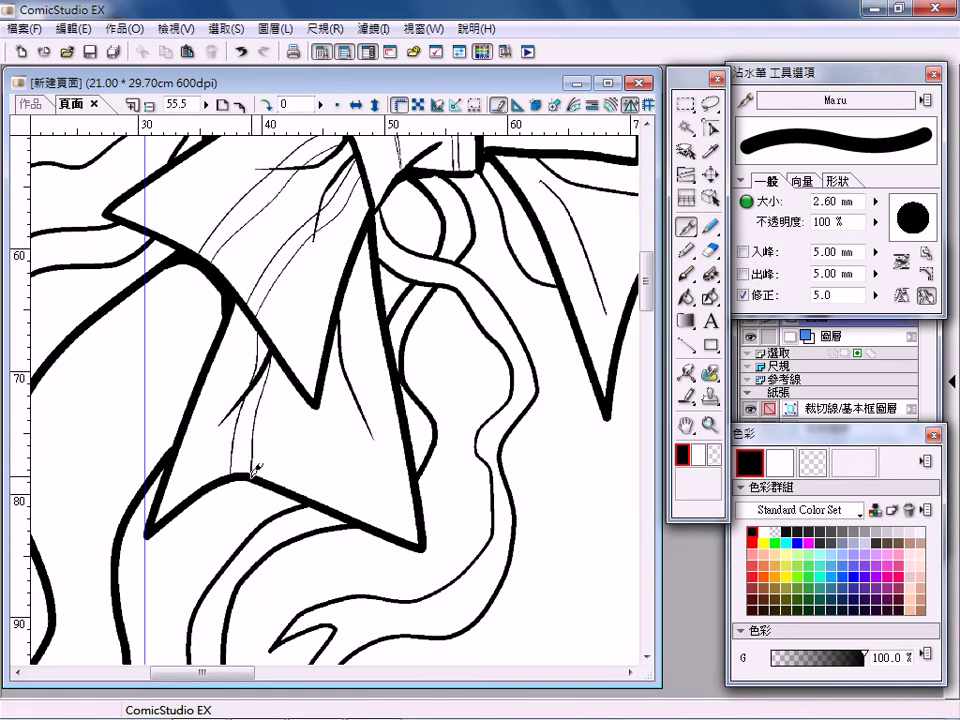
drag(333, 322, 336, 499)
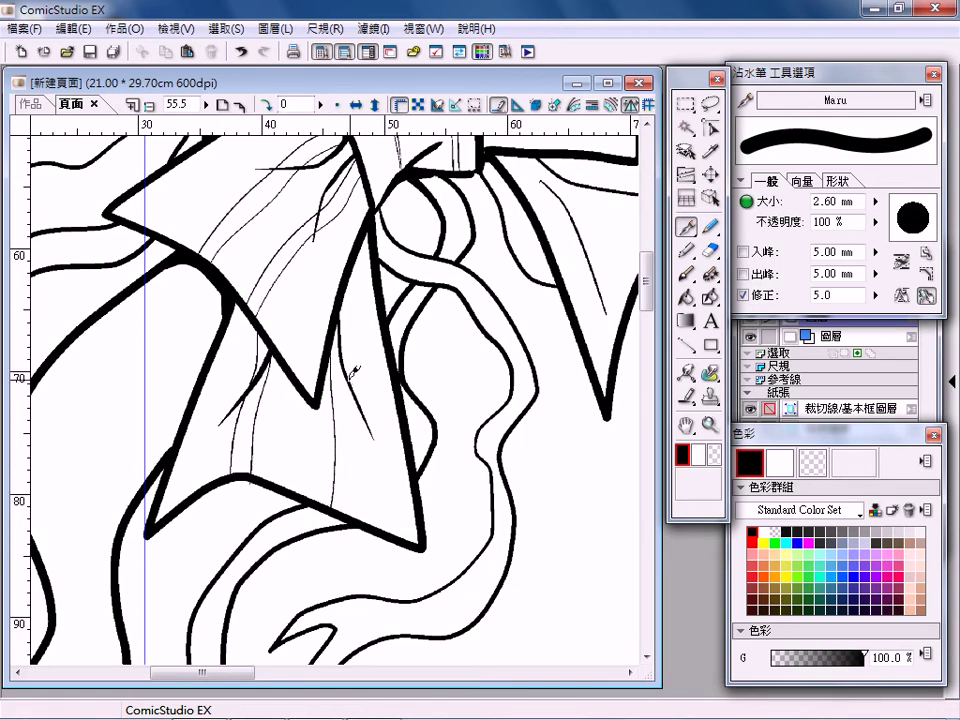
drag(354, 369, 350, 512)
- Add three thin fold lines across the right-hand ribbon tail
mouse_move(574, 311)
mouse_down()
mouse_move(315, 336)
mouse_move(430, 382)
mouse_up()
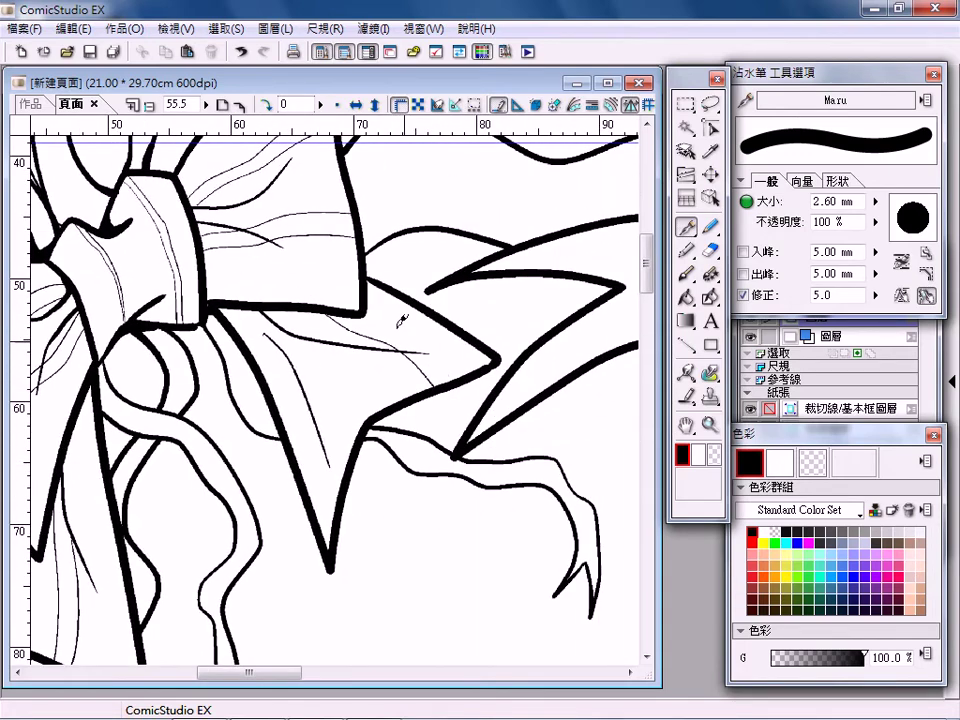
mouse_move(359, 310)
mouse_down()
mouse_move(407, 324)
mouse_move(452, 370)
mouse_up()
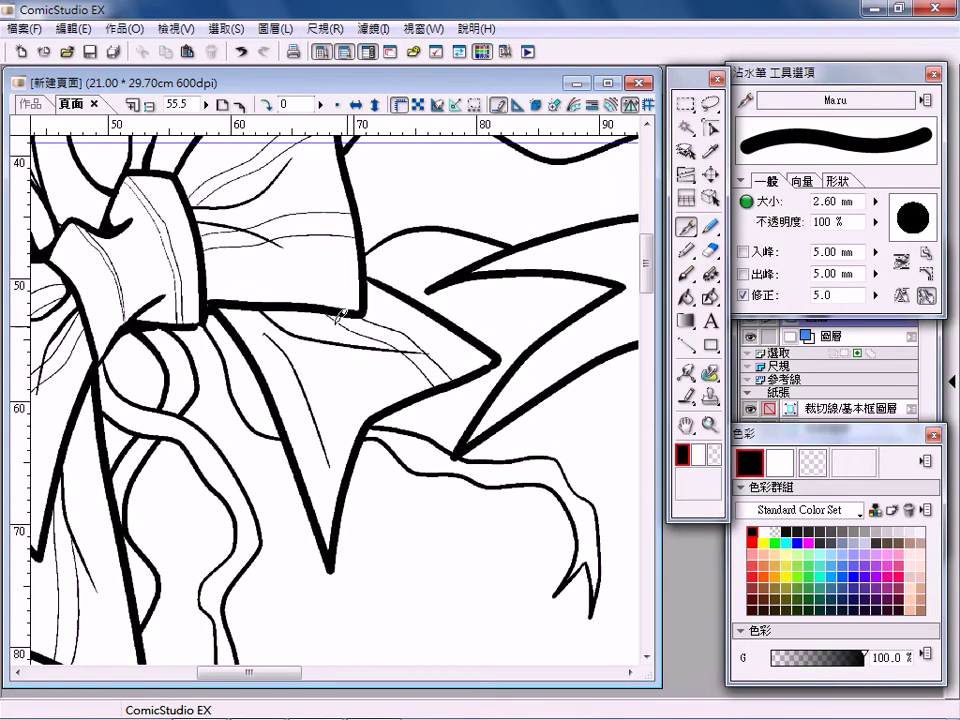
drag(283, 316, 372, 396)
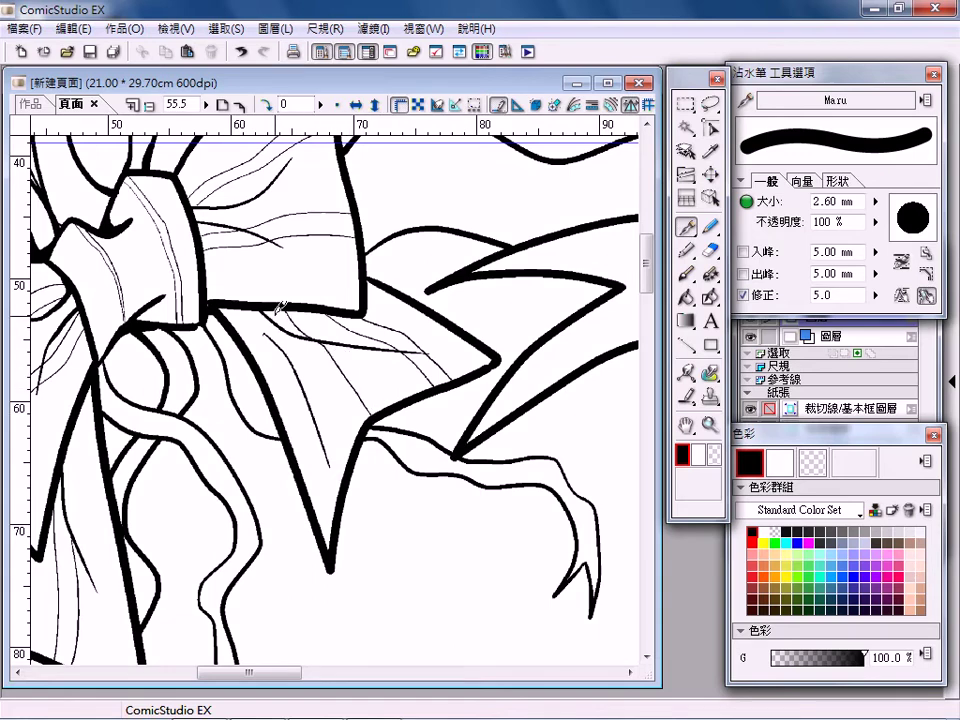
drag(287, 318, 364, 422)
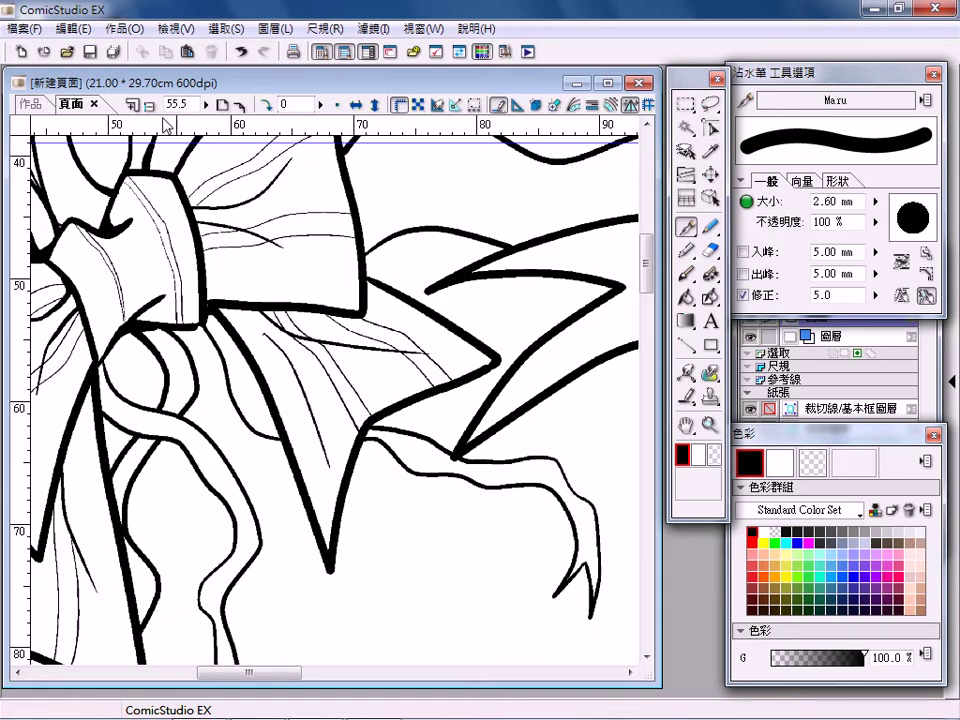
click(146, 104)
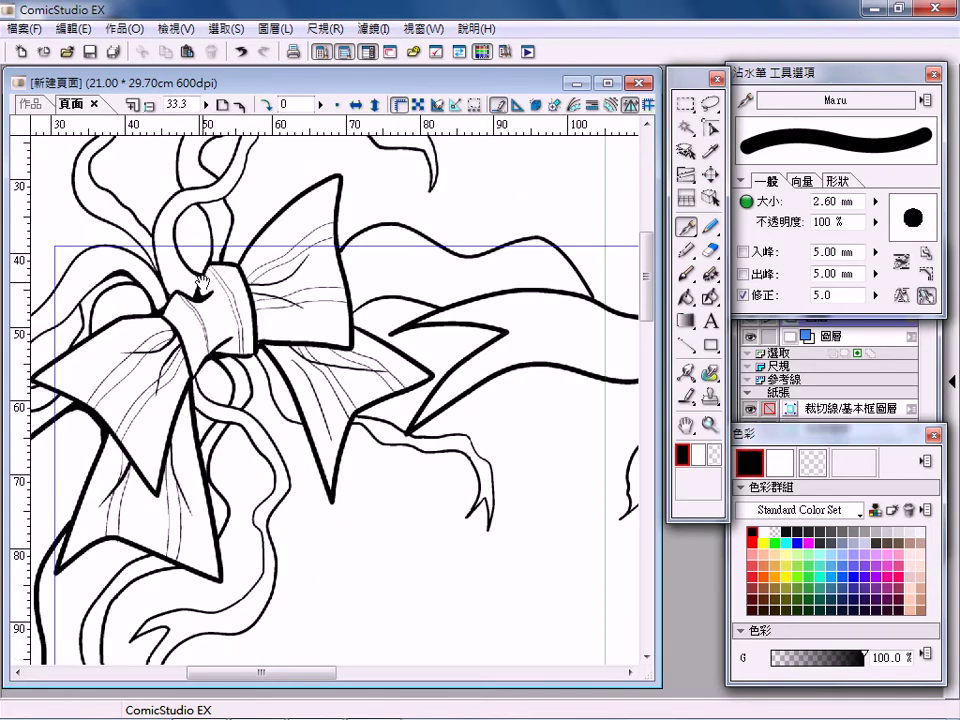
- Zoom into the left vine and draw two thin fold lines down its ribbon
mouse_move(197, 288)
mouse_down()
mouse_move(293, 331)
mouse_move(237, 300)
mouse_up()
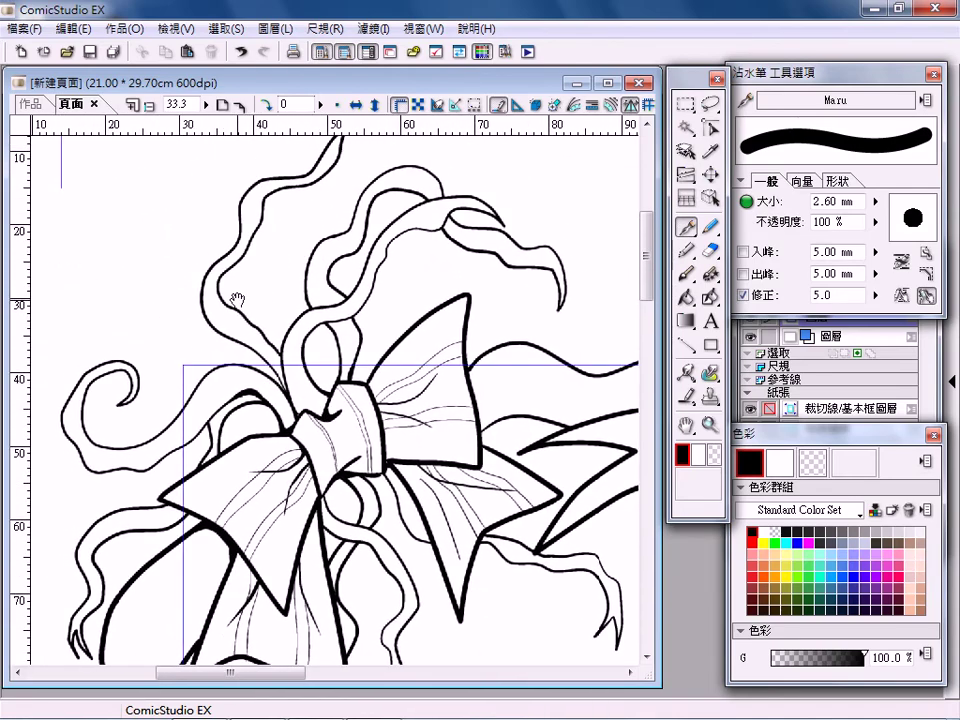
click(147, 104)
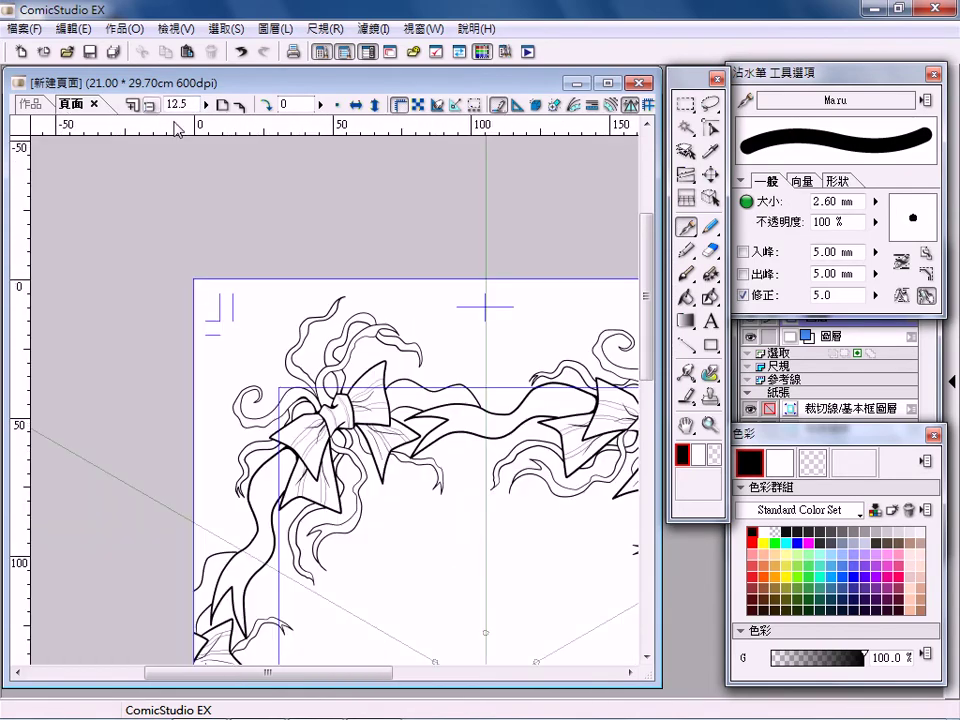
mouse_move(447, 401)
mouse_down()
mouse_move(311, 262)
mouse_move(439, 218)
mouse_up()
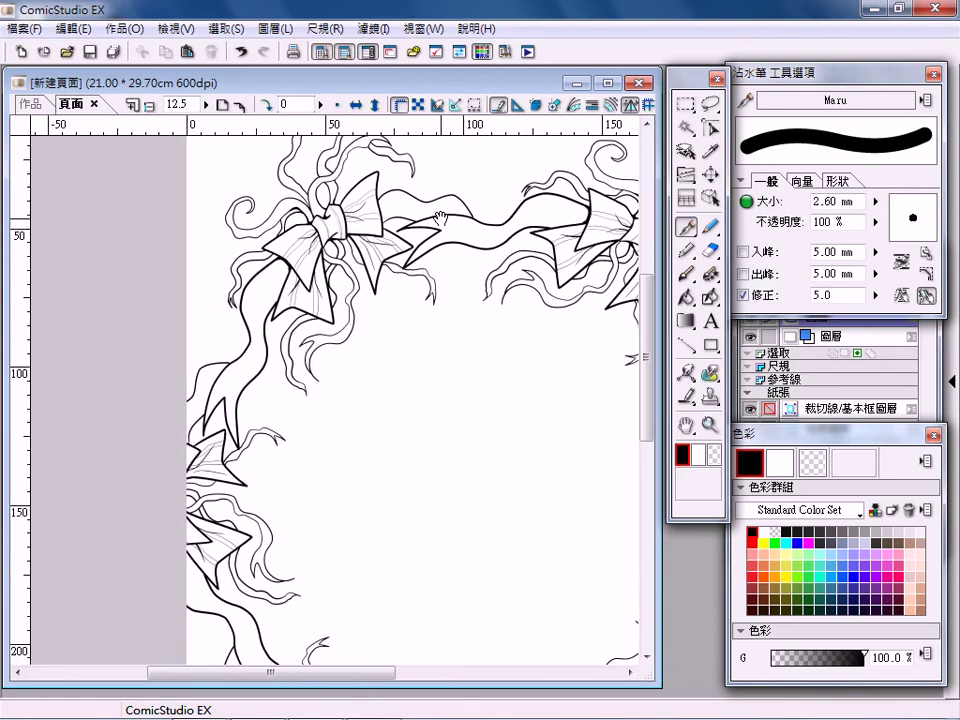
click(710, 425)
drag(189, 240, 245, 352)
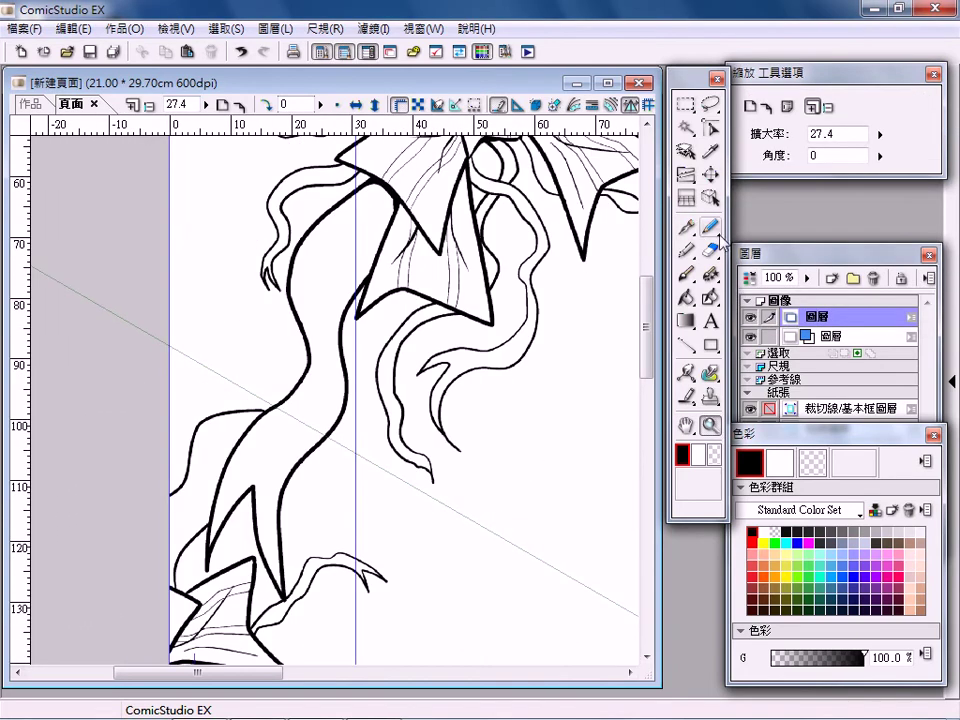
key(p)
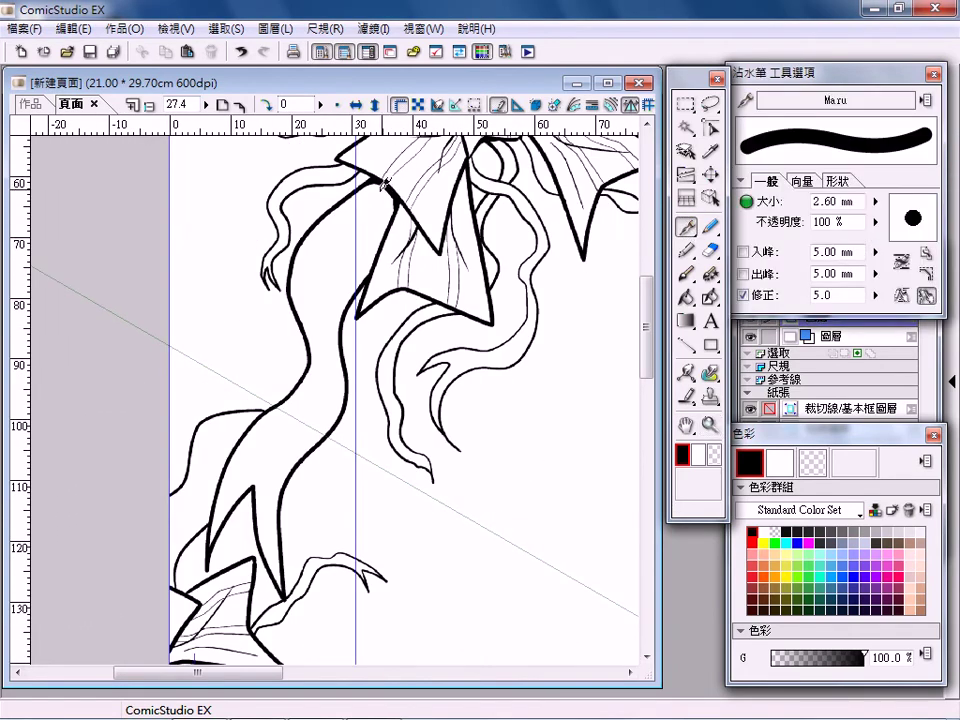
mouse_move(384, 183)
mouse_down()
mouse_move(332, 221)
mouse_move(317, 285)
mouse_move(326, 347)
mouse_move(249, 472)
mouse_up()
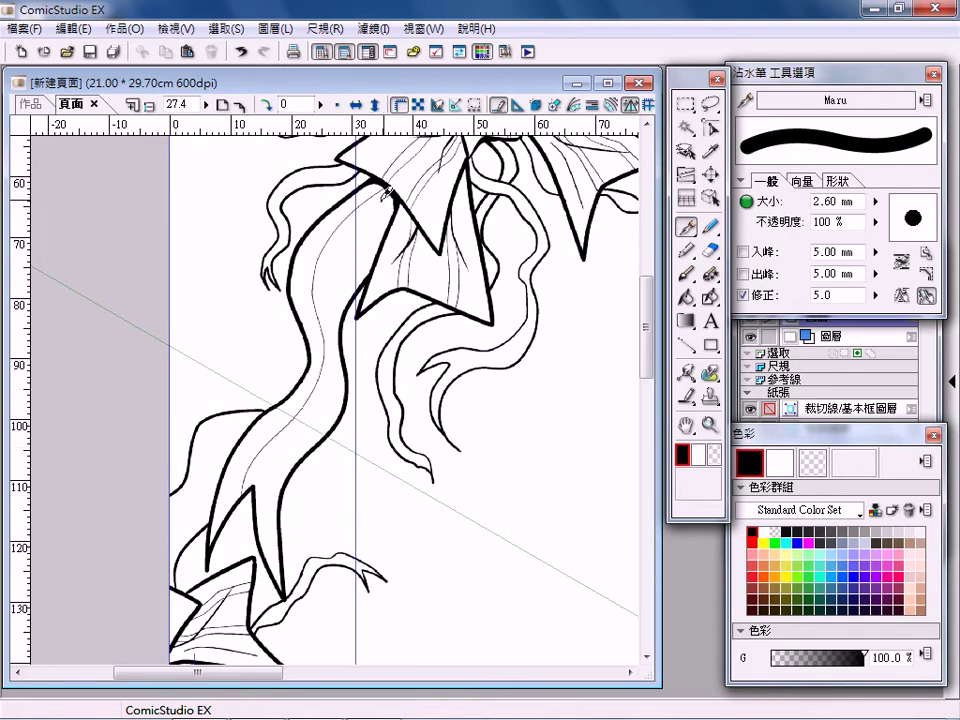
drag(329, 280, 326, 400)
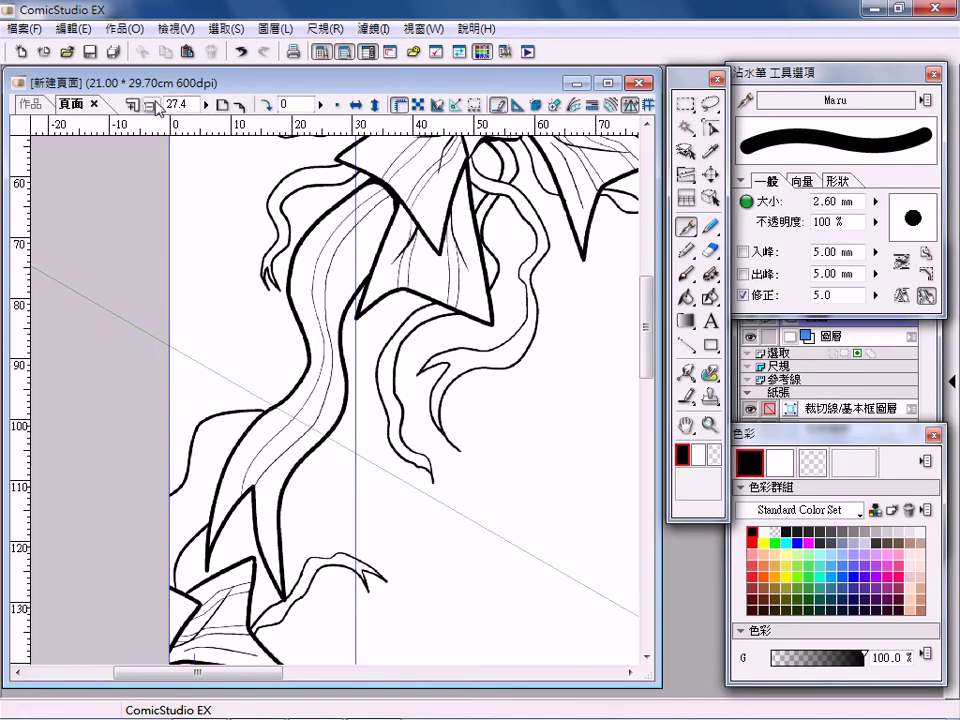
drag(600, 140, 397, 270)
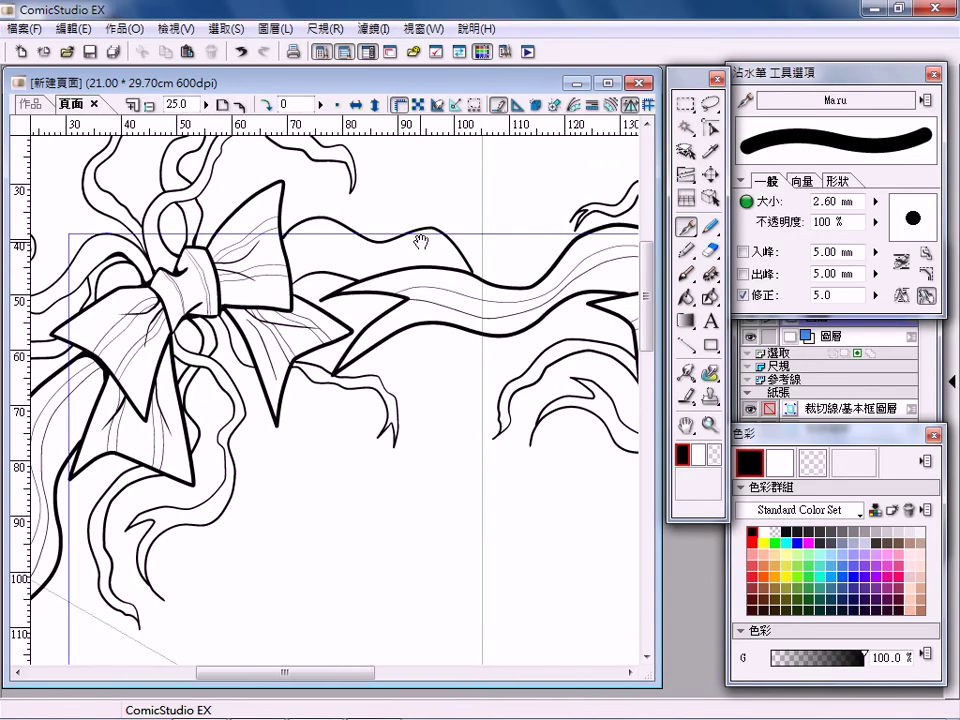
- Rotate and zoom out, reset the view upright, then pan to centre the full A4 wreath page
mouse_move(440, 225)
mouse_down()
mouse_move(250, 250)
mouse_move(333, 312)
mouse_up()
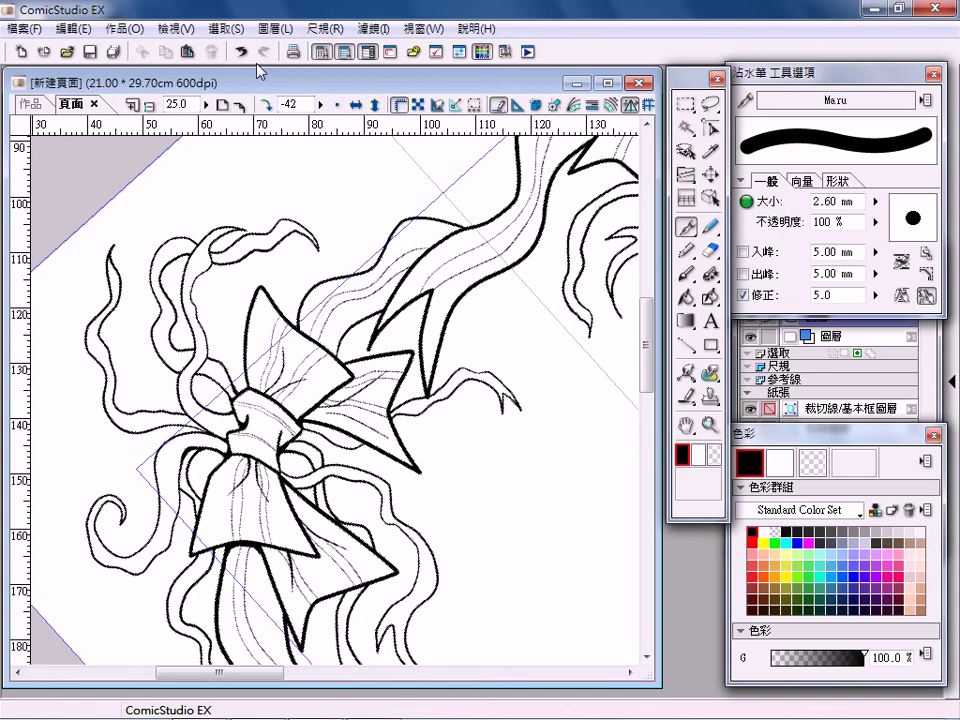
click(150, 107)
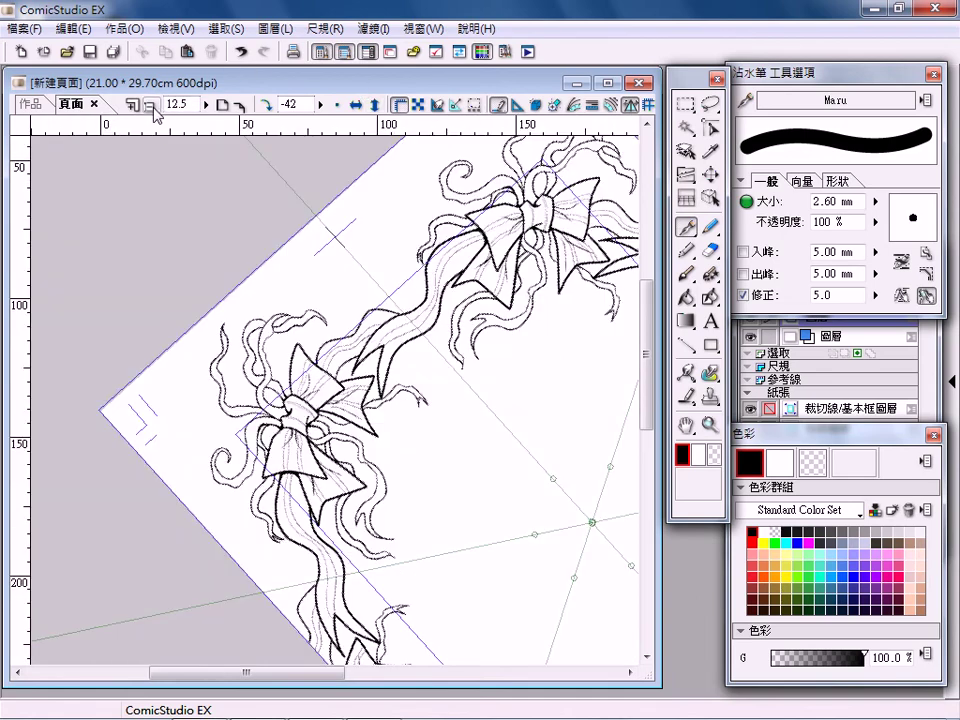
click(337, 105)
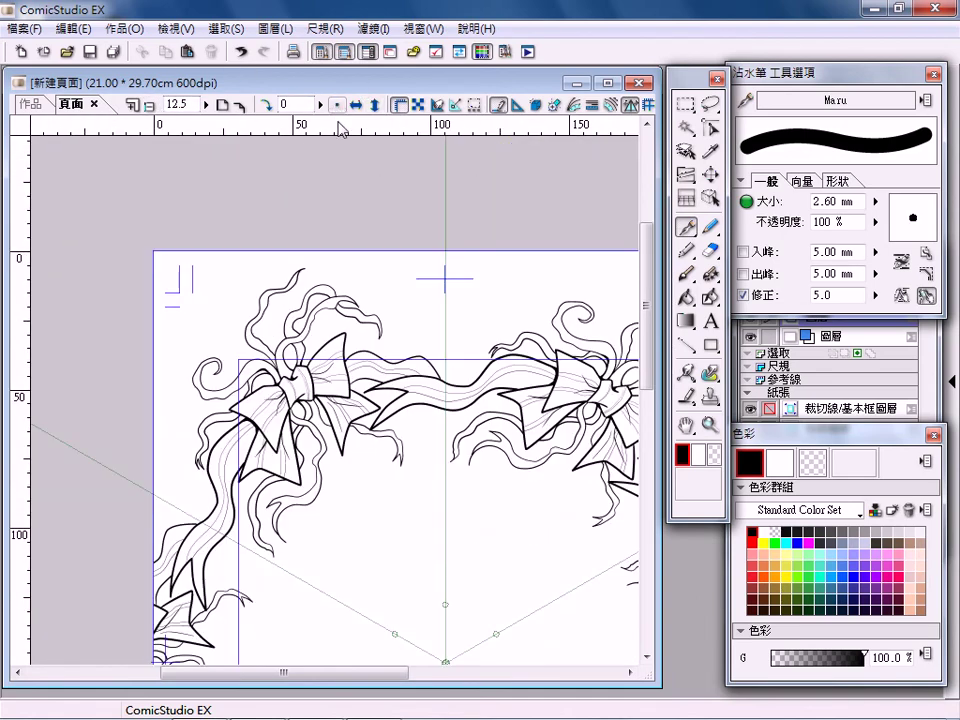
drag(514, 553, 401, 319)
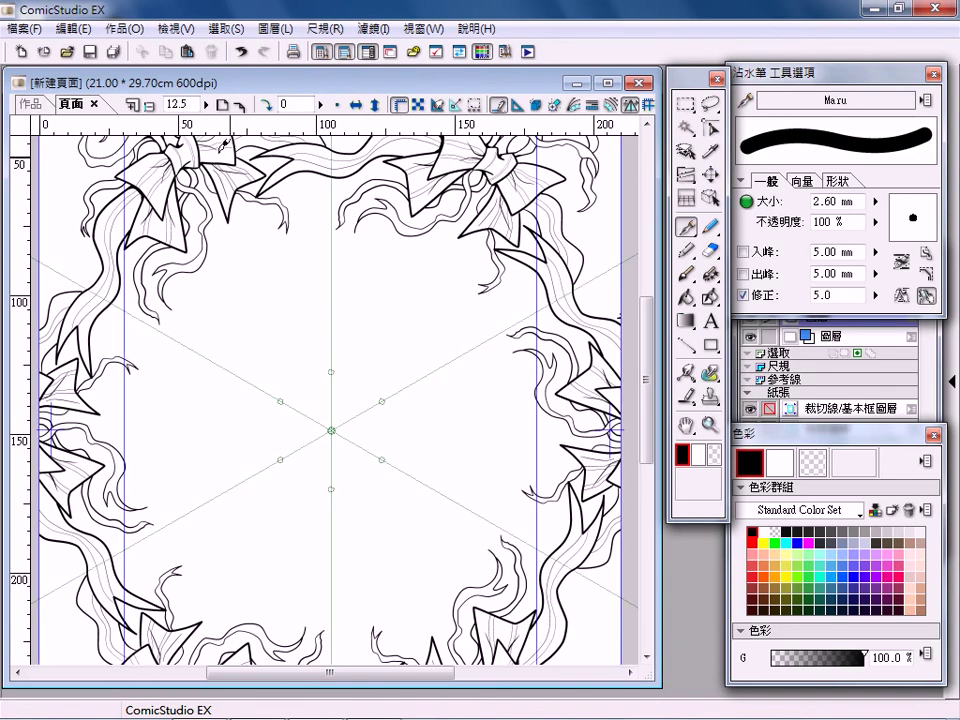
click(152, 110)
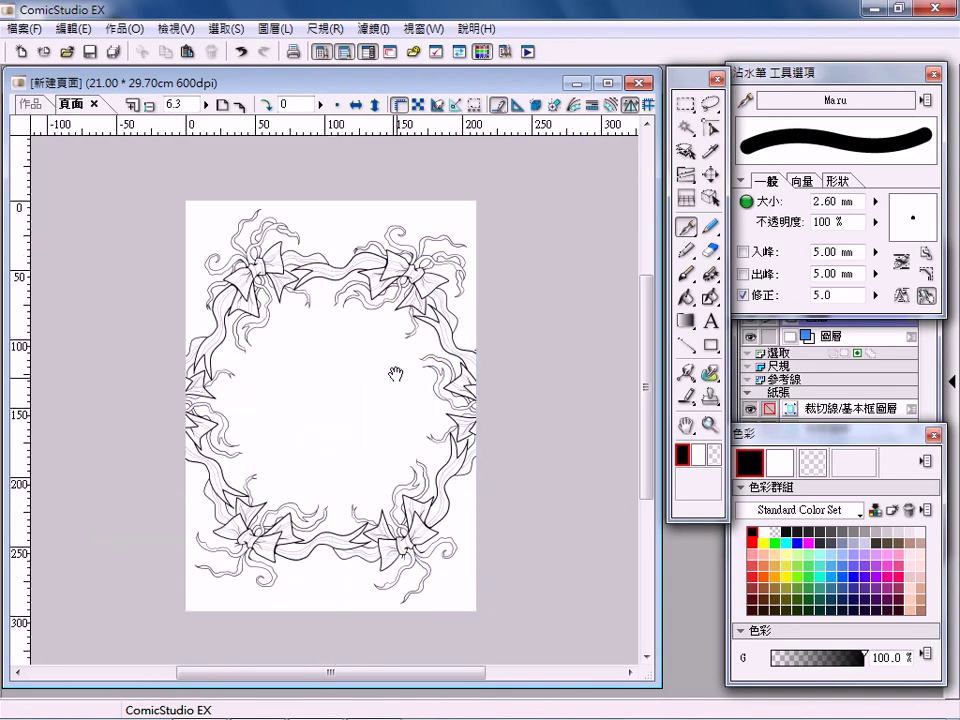
drag(396, 368, 399, 353)
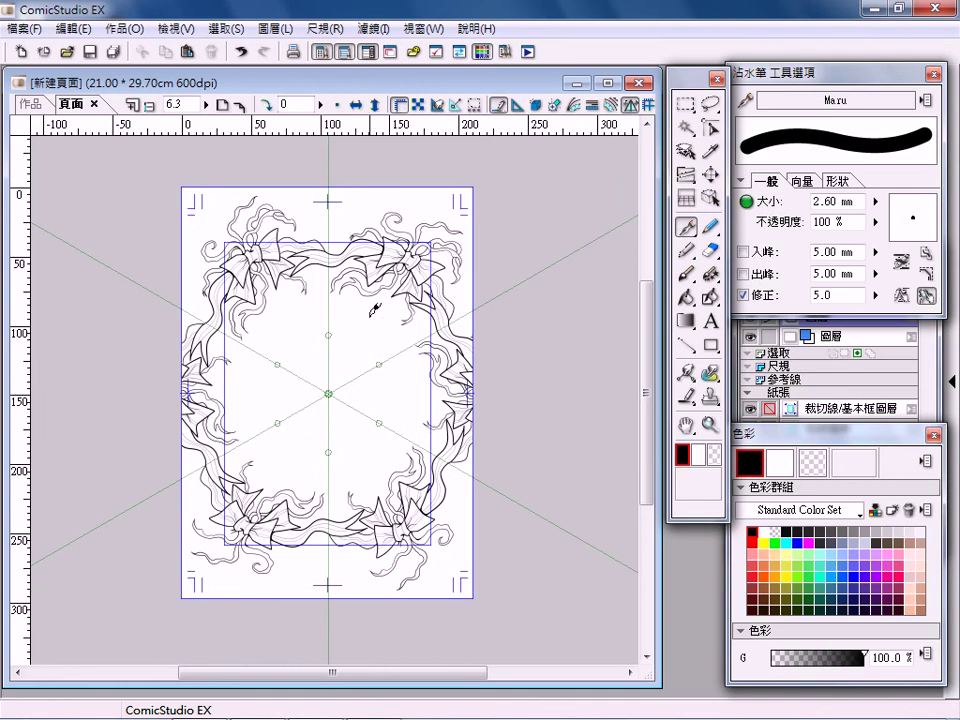